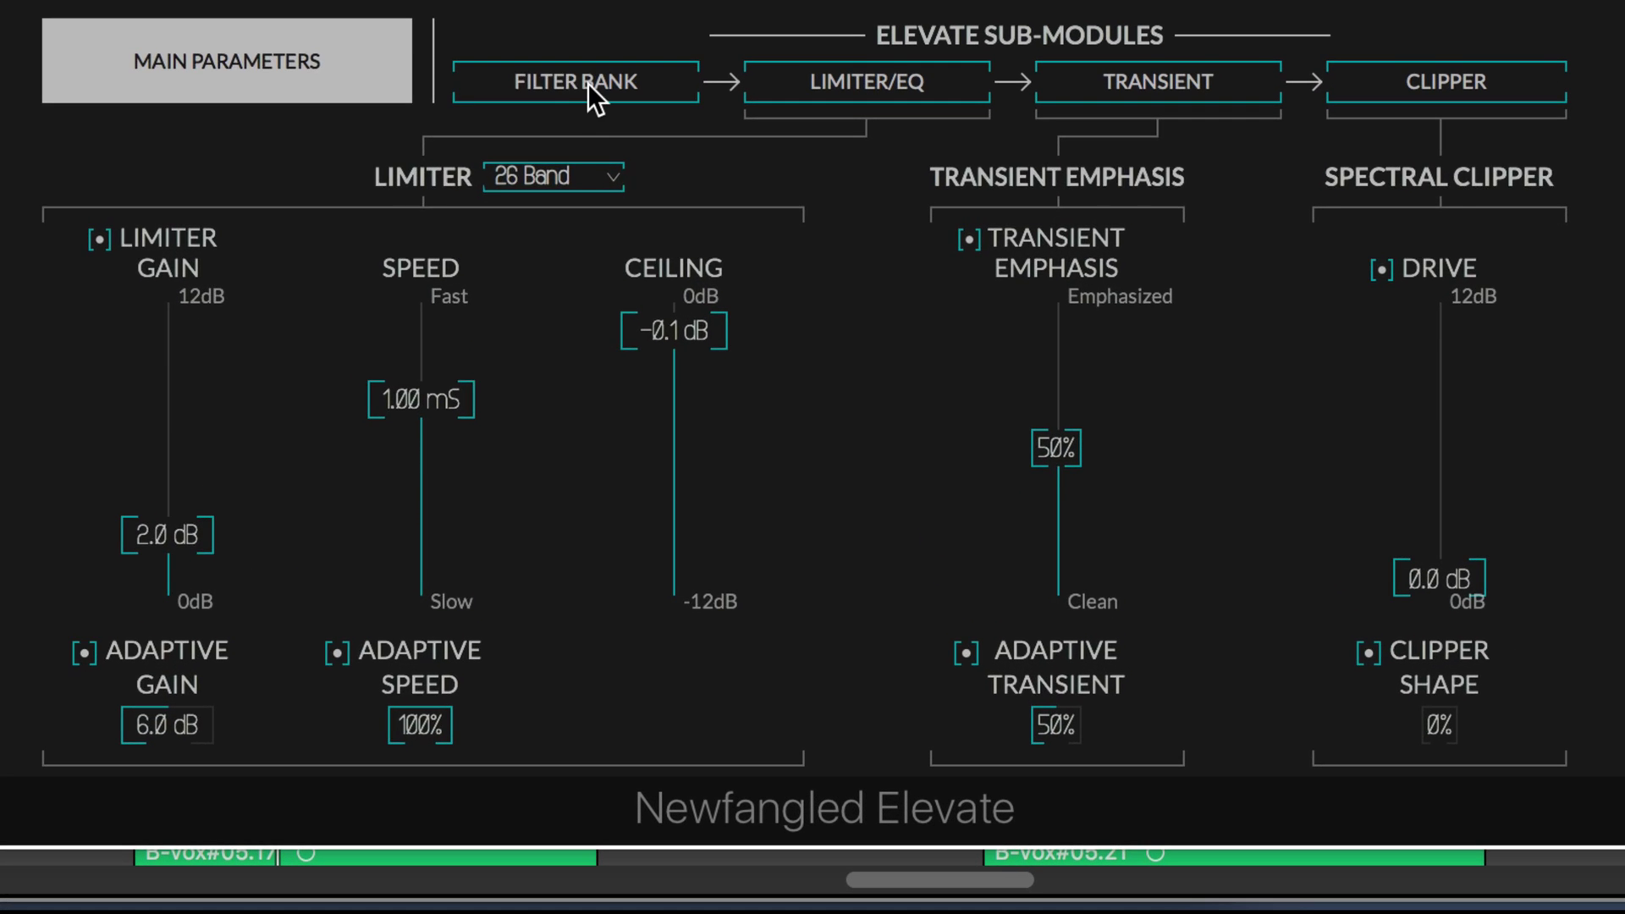
Step: Cycle through the Filter Bank, Limiter/EQ, Transient and Clipper sub-modules, then return to Main Parameters
left_click(743, 499)
left_click(783, 77)
left_click(1264, 83)
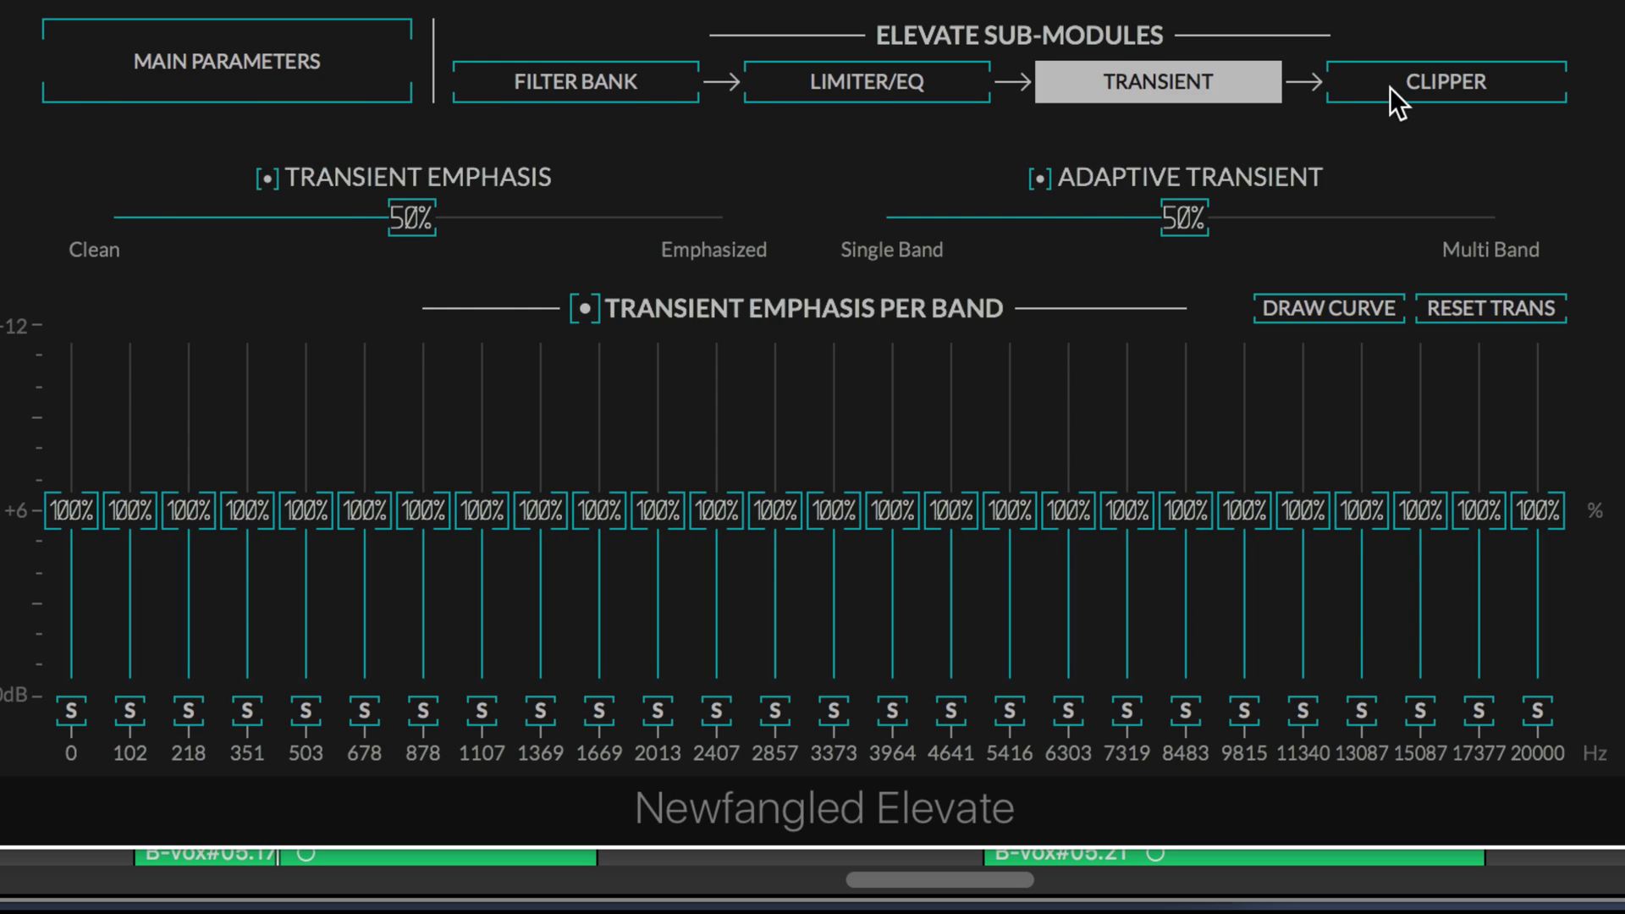
left_click(1389, 88)
left_click(658, 77)
left_click(236, 59)
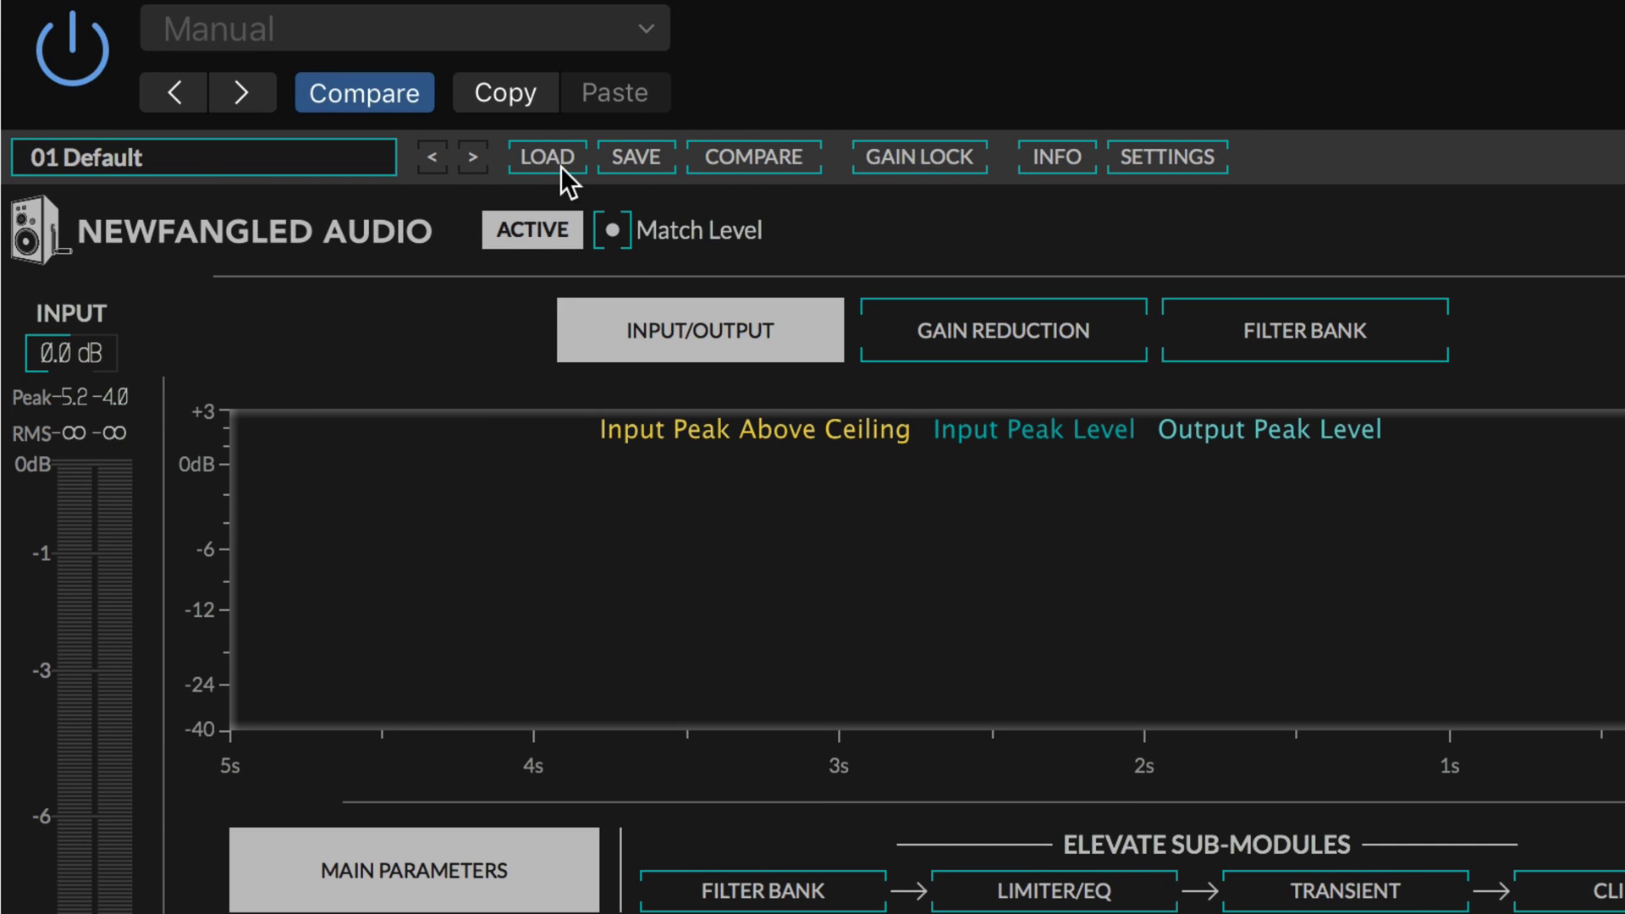
Step: Open the preset list and close it without choosing a preset
left_click(225, 164)
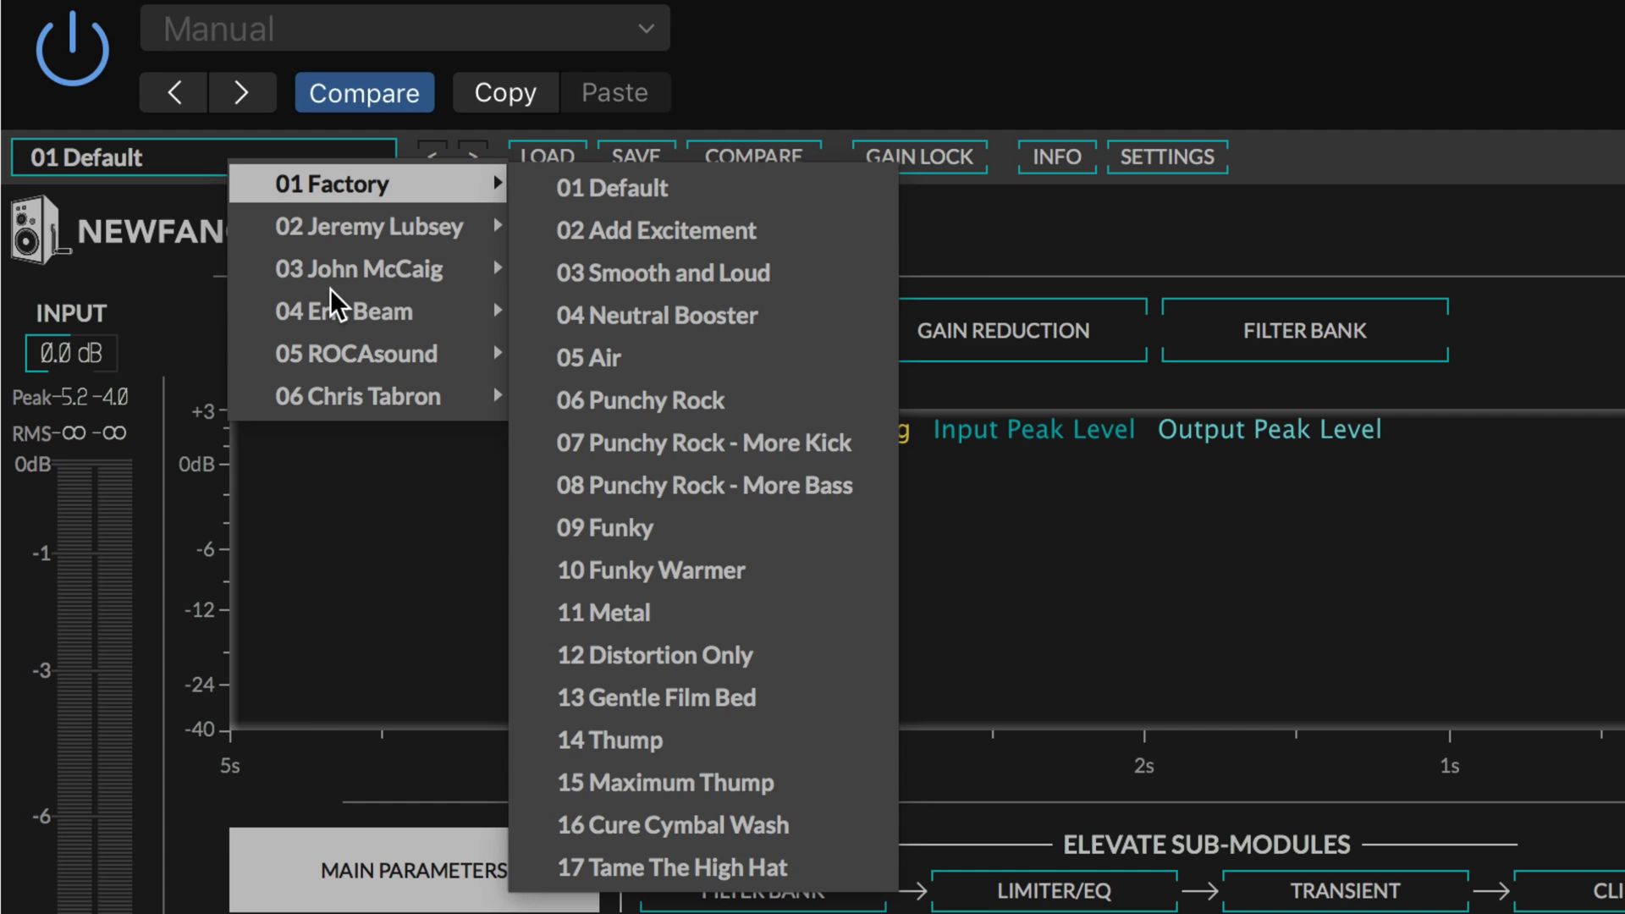
mouse_move(343, 321)
left_click(985, 239)
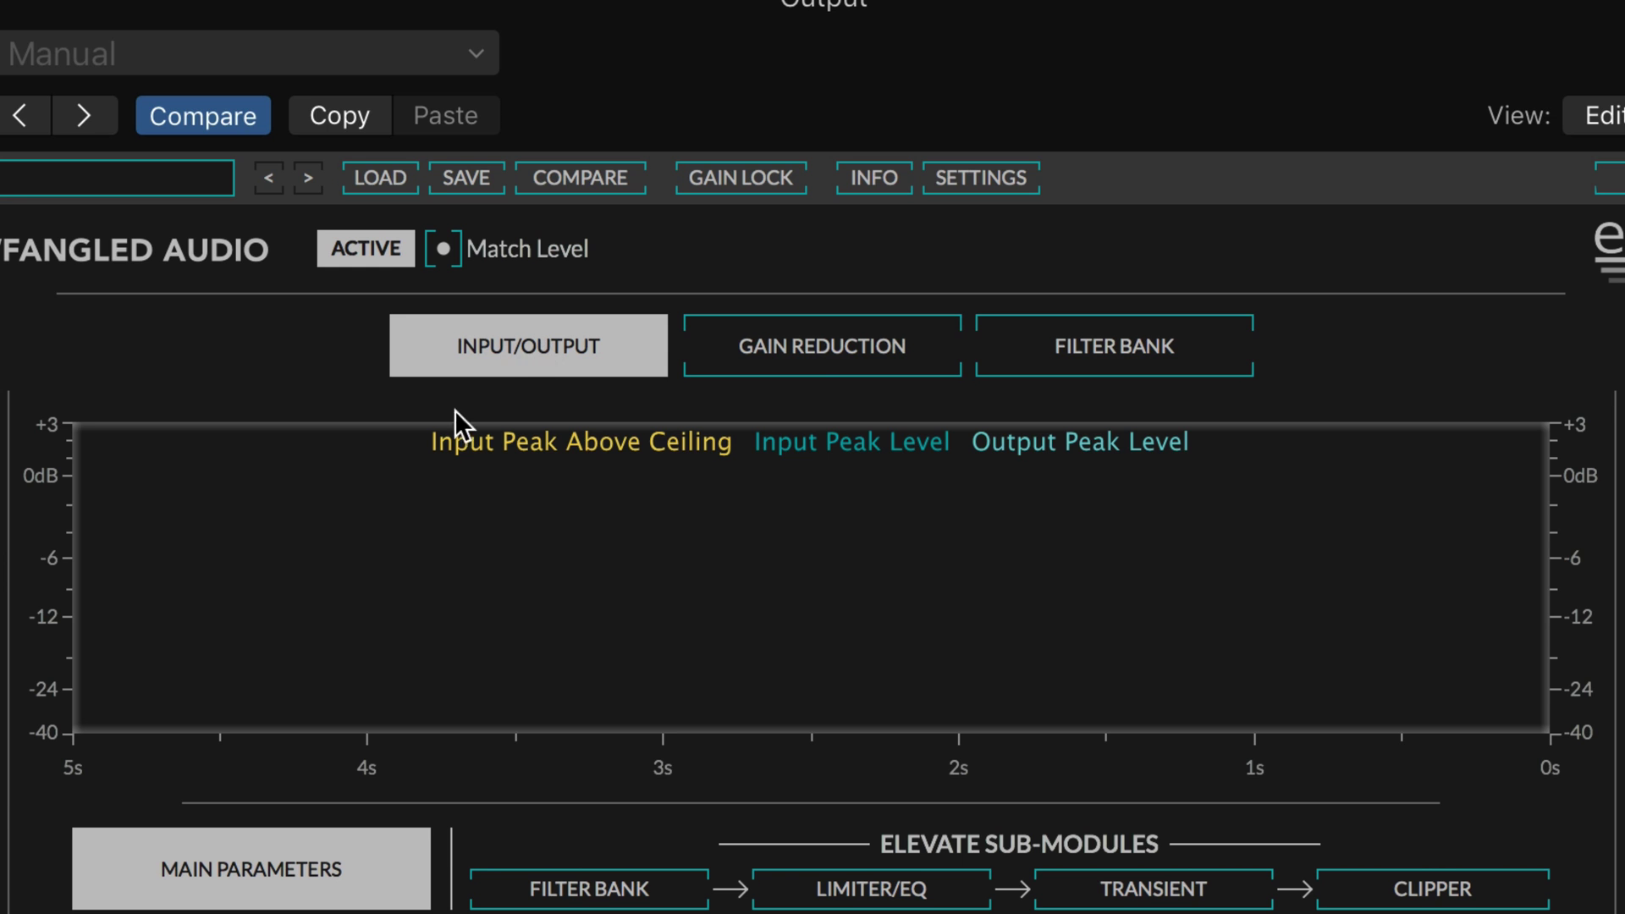
Step: Switch between the per-band gain reduction and frequency meter graphs, then open the filter bank
left_click(814, 340)
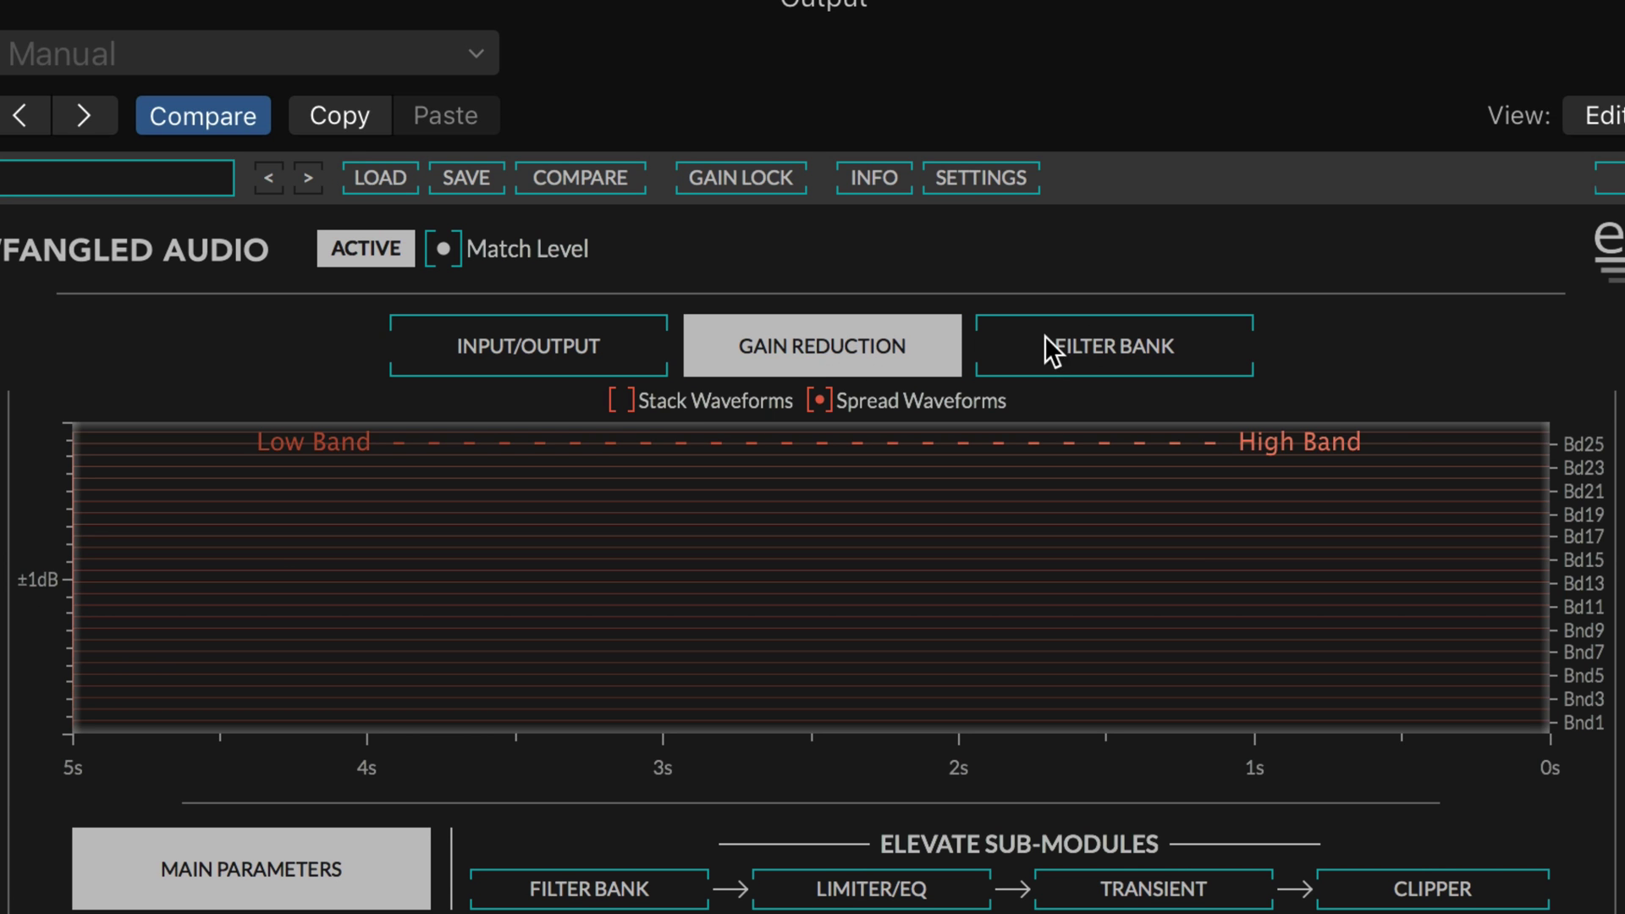
left_click(1133, 342)
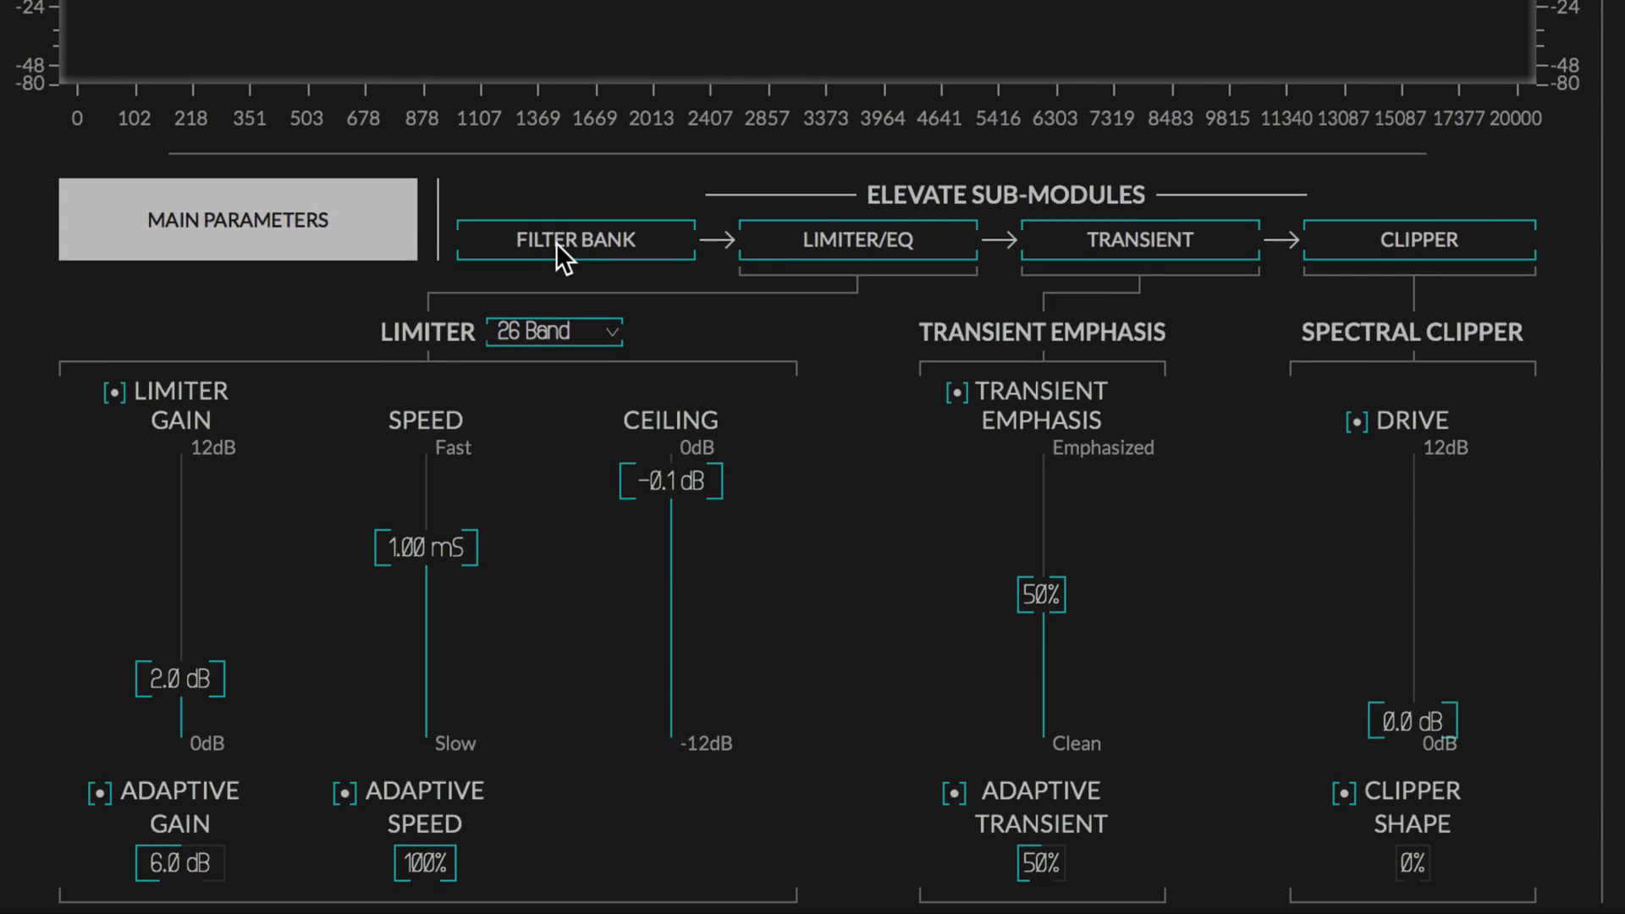
left_click(557, 239)
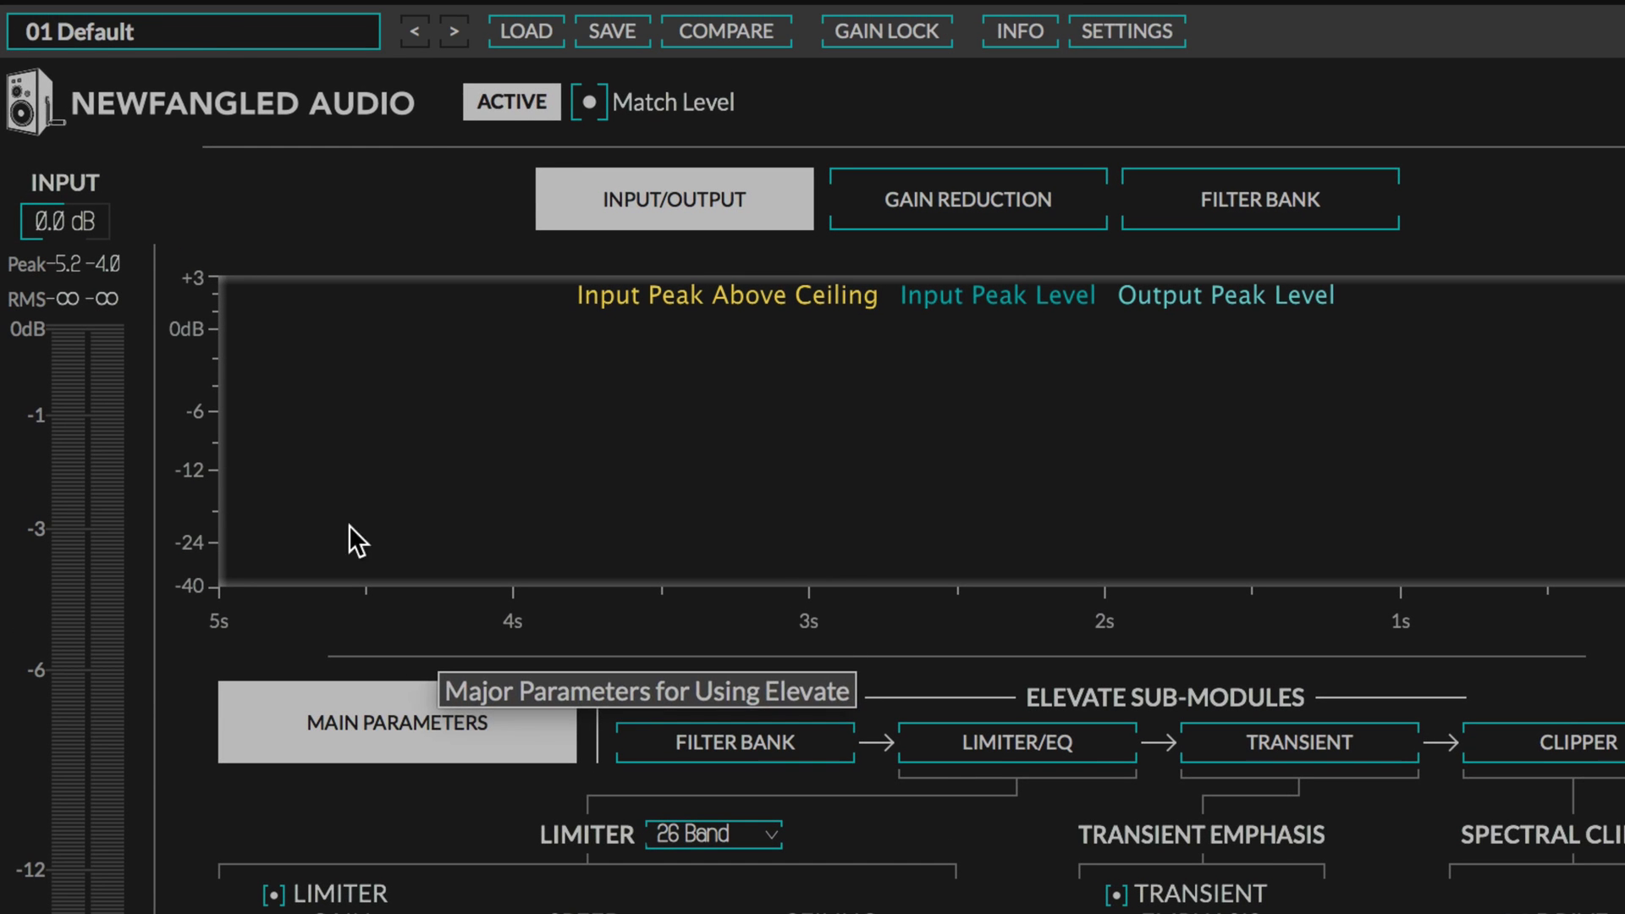
Step: Bypass Elevate with the Active button, then re-enable processing
left_click(513, 101)
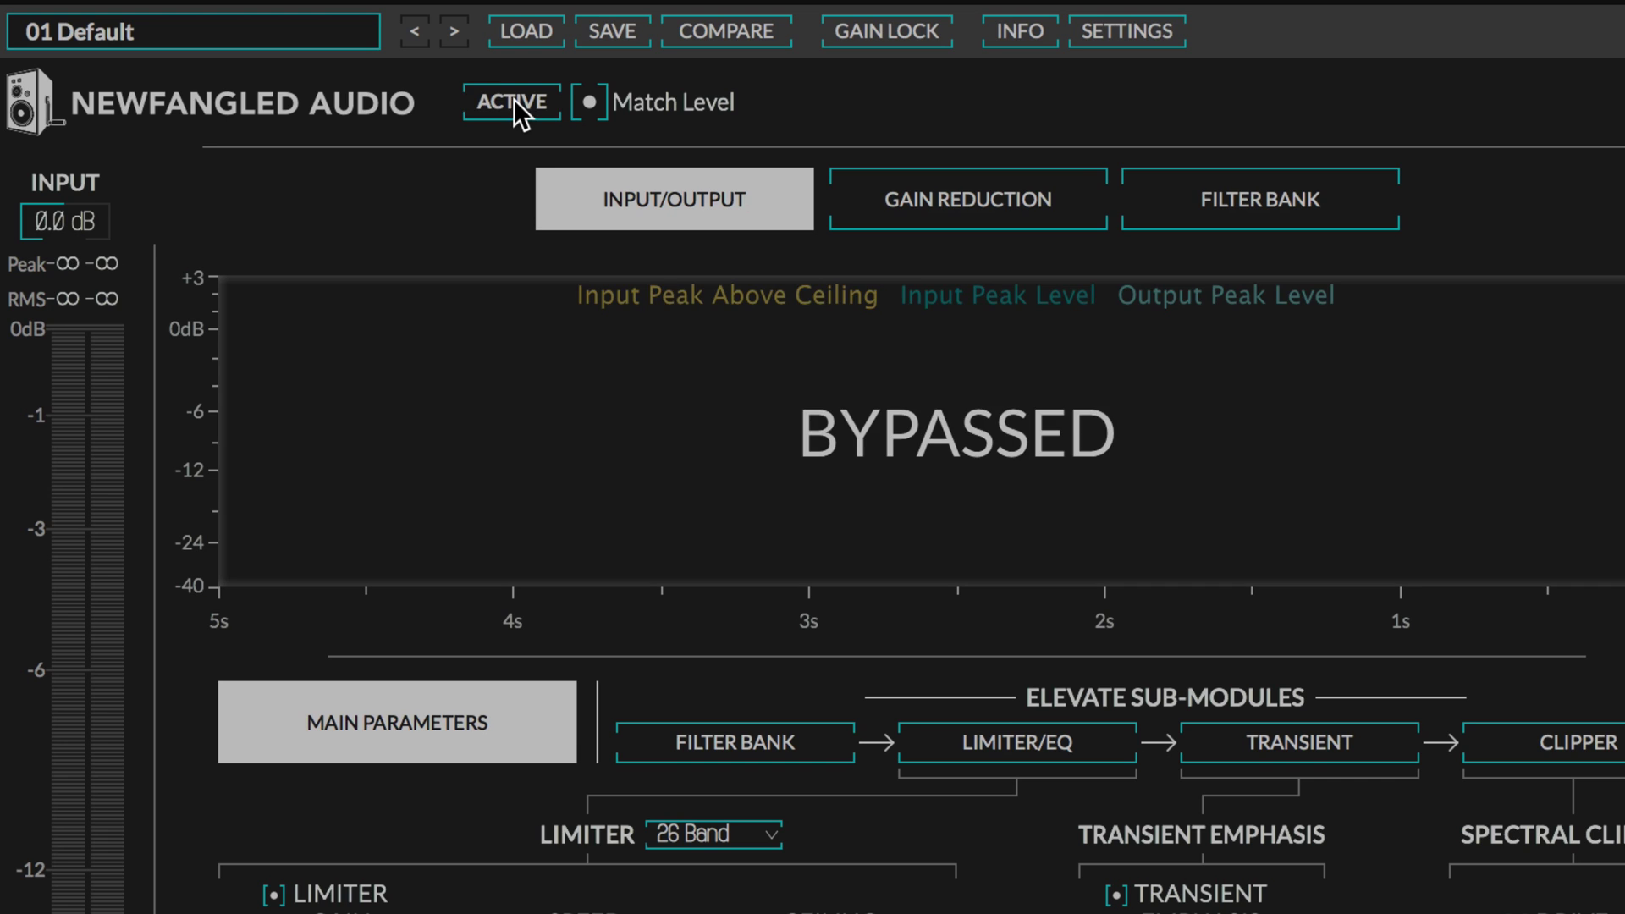
left_click(517, 103)
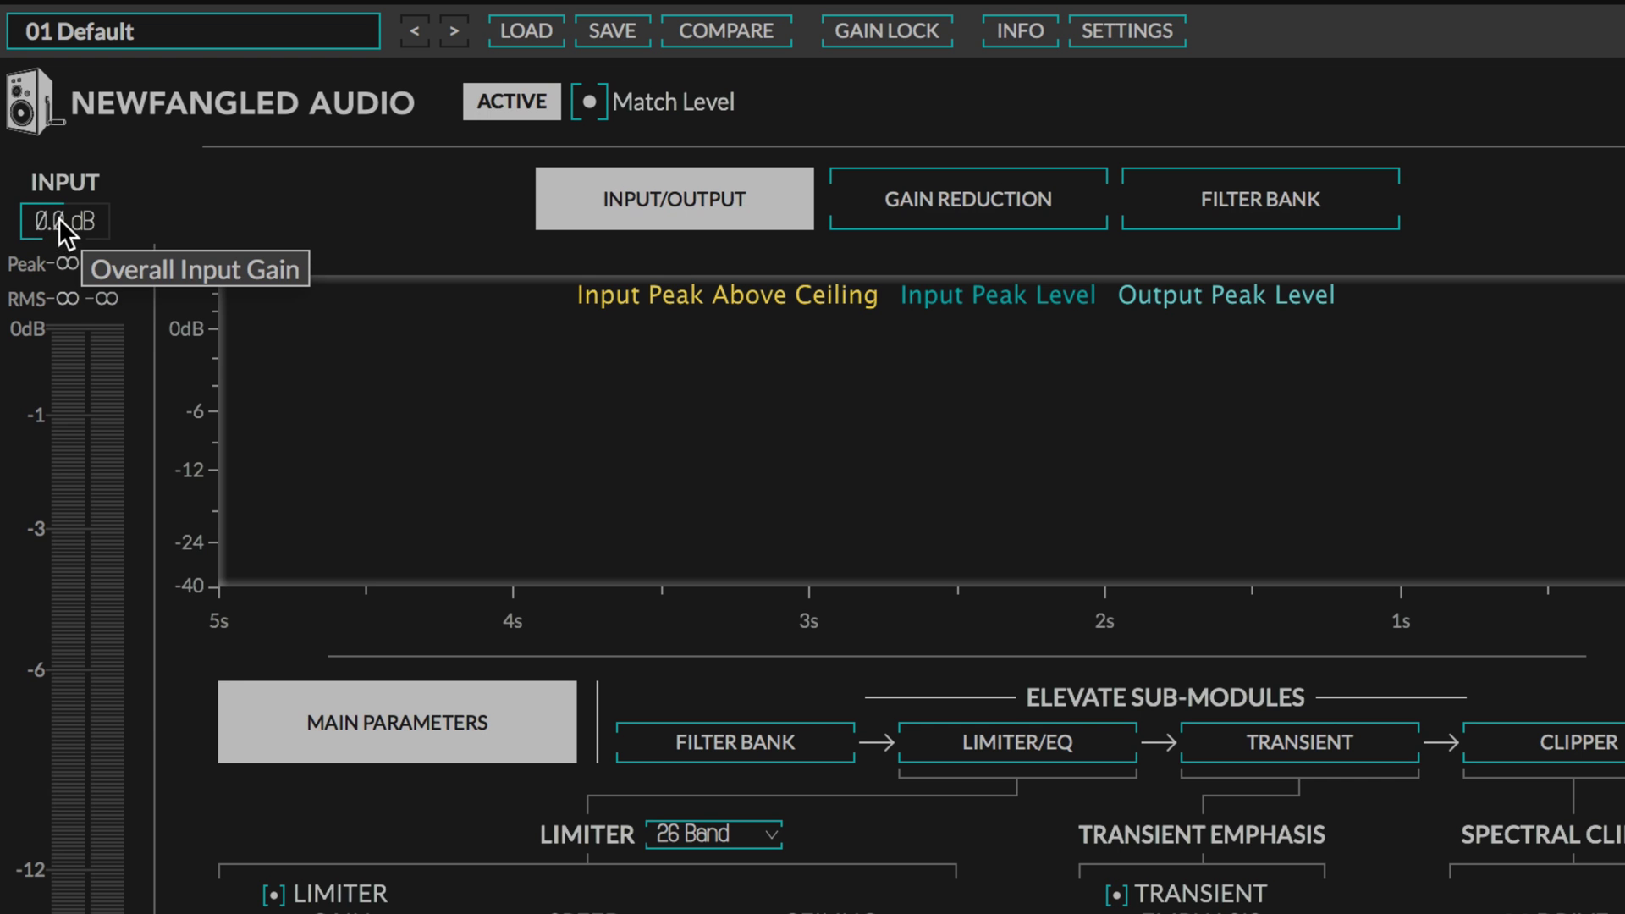
Step: Raise the input gain to 1.0 dB and set the output level mode to Manual
left_click_drag(60, 217, 59, 208)
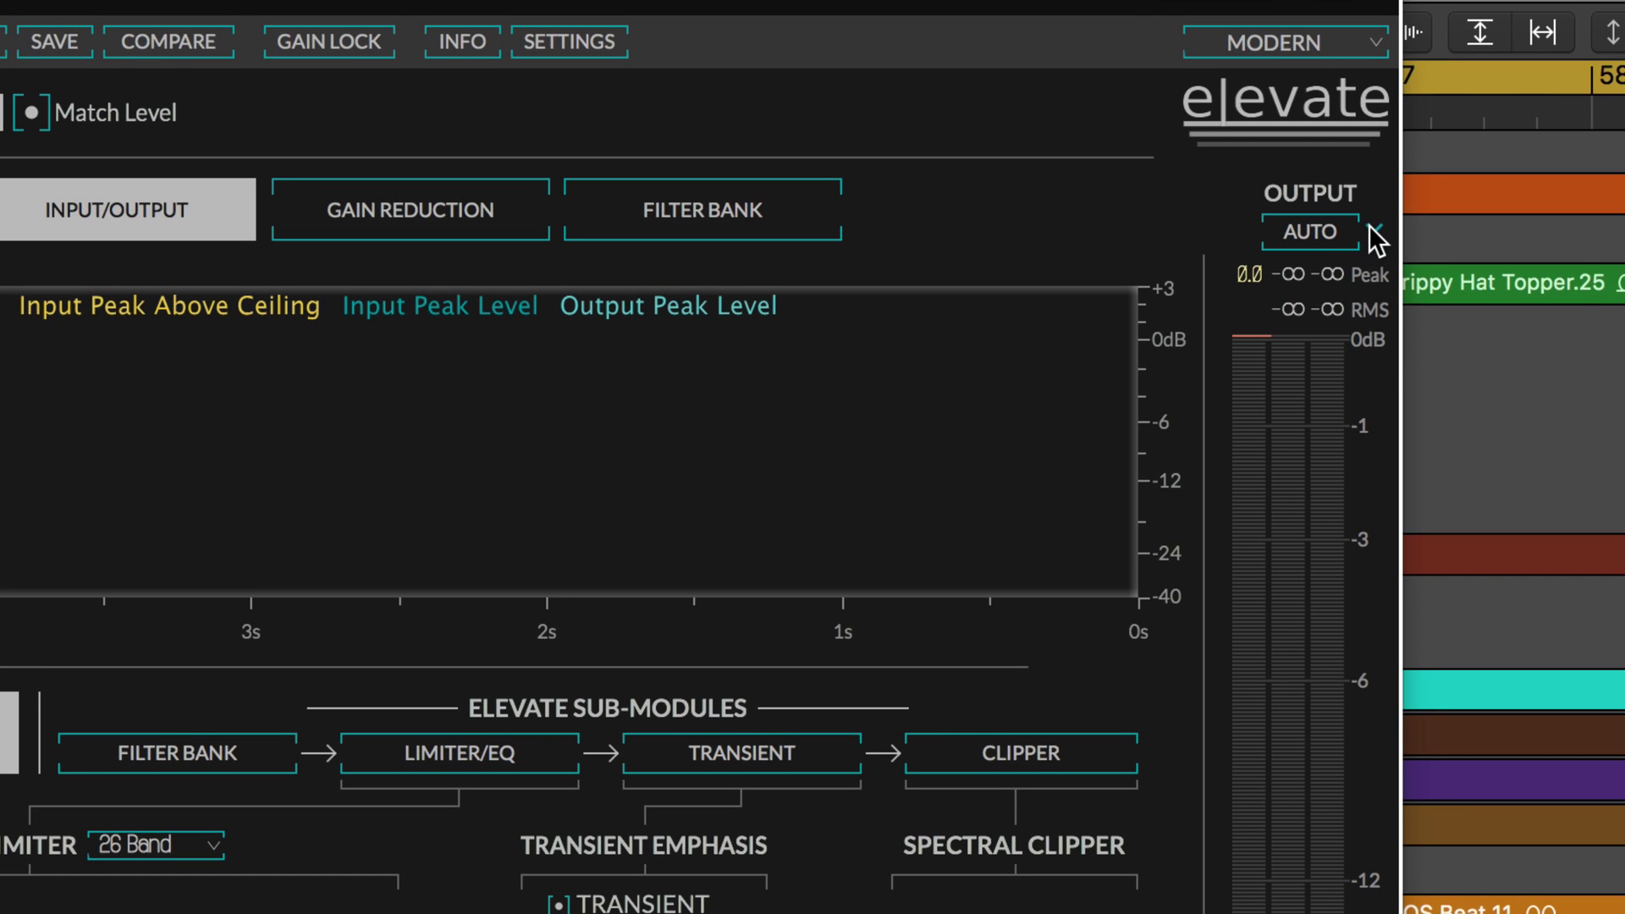
left_click(1371, 228)
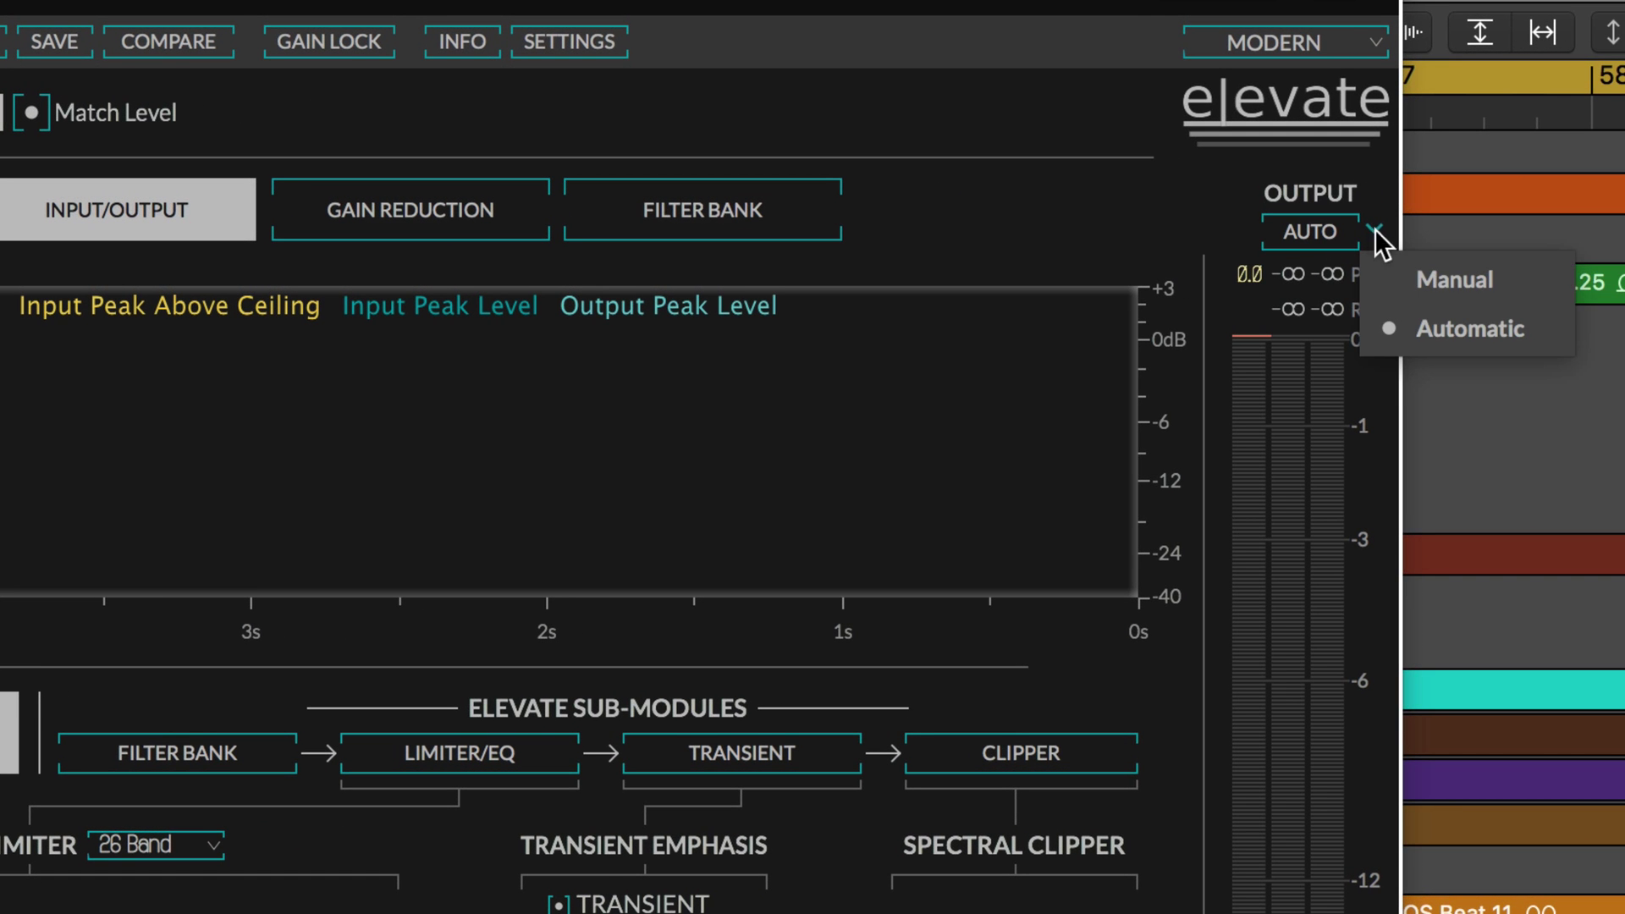
left_click(1429, 280)
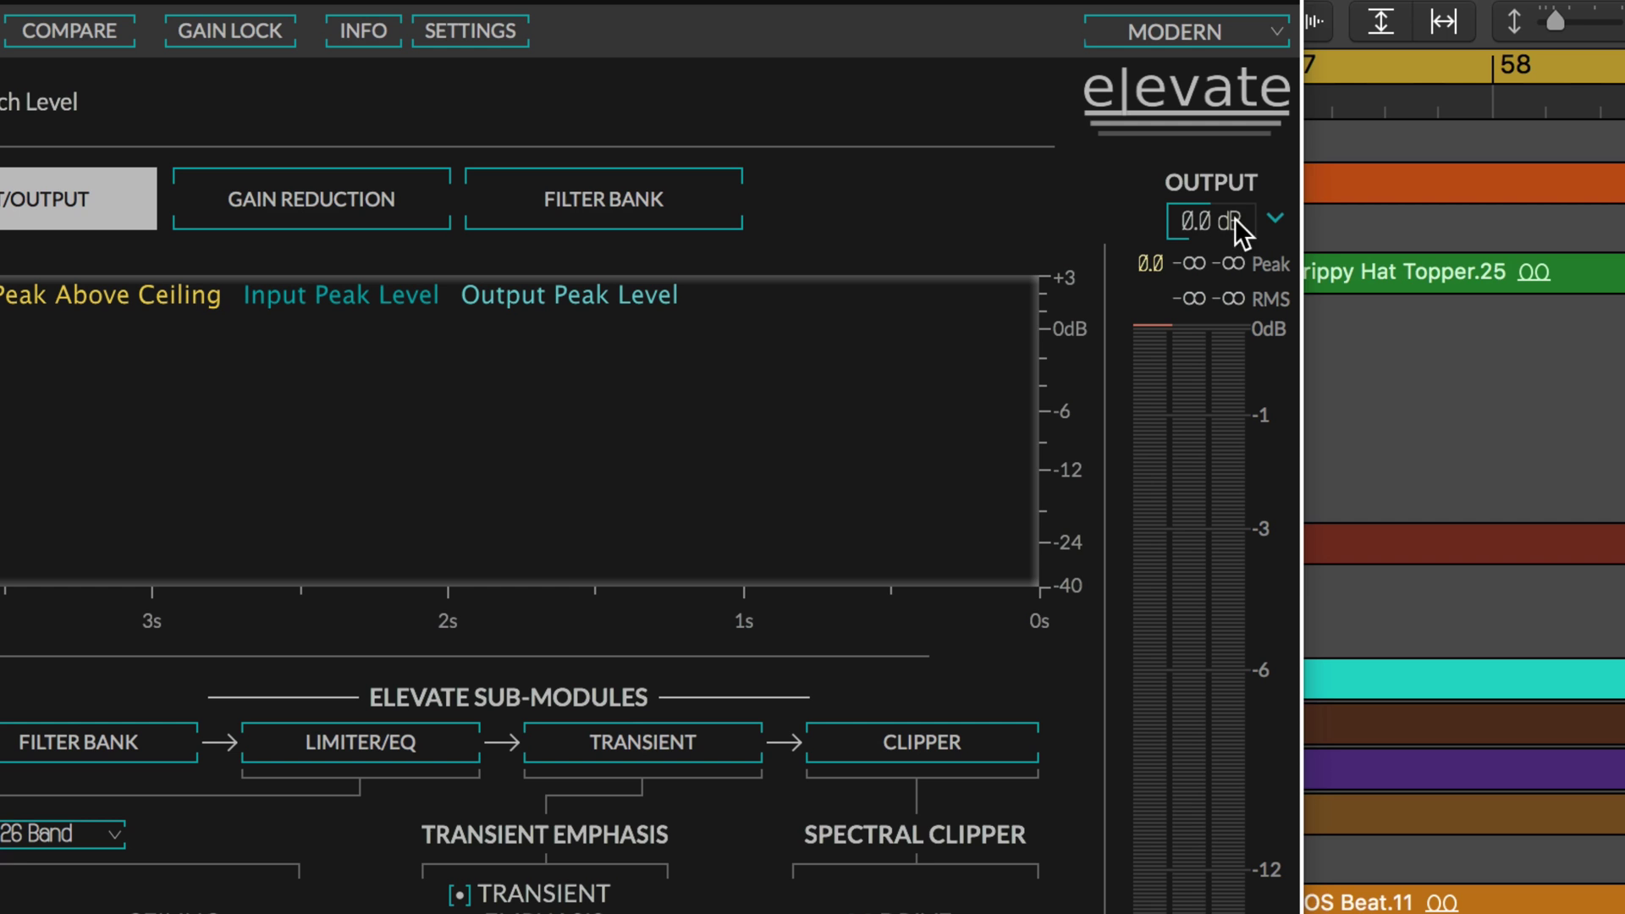
left_click(1273, 215)
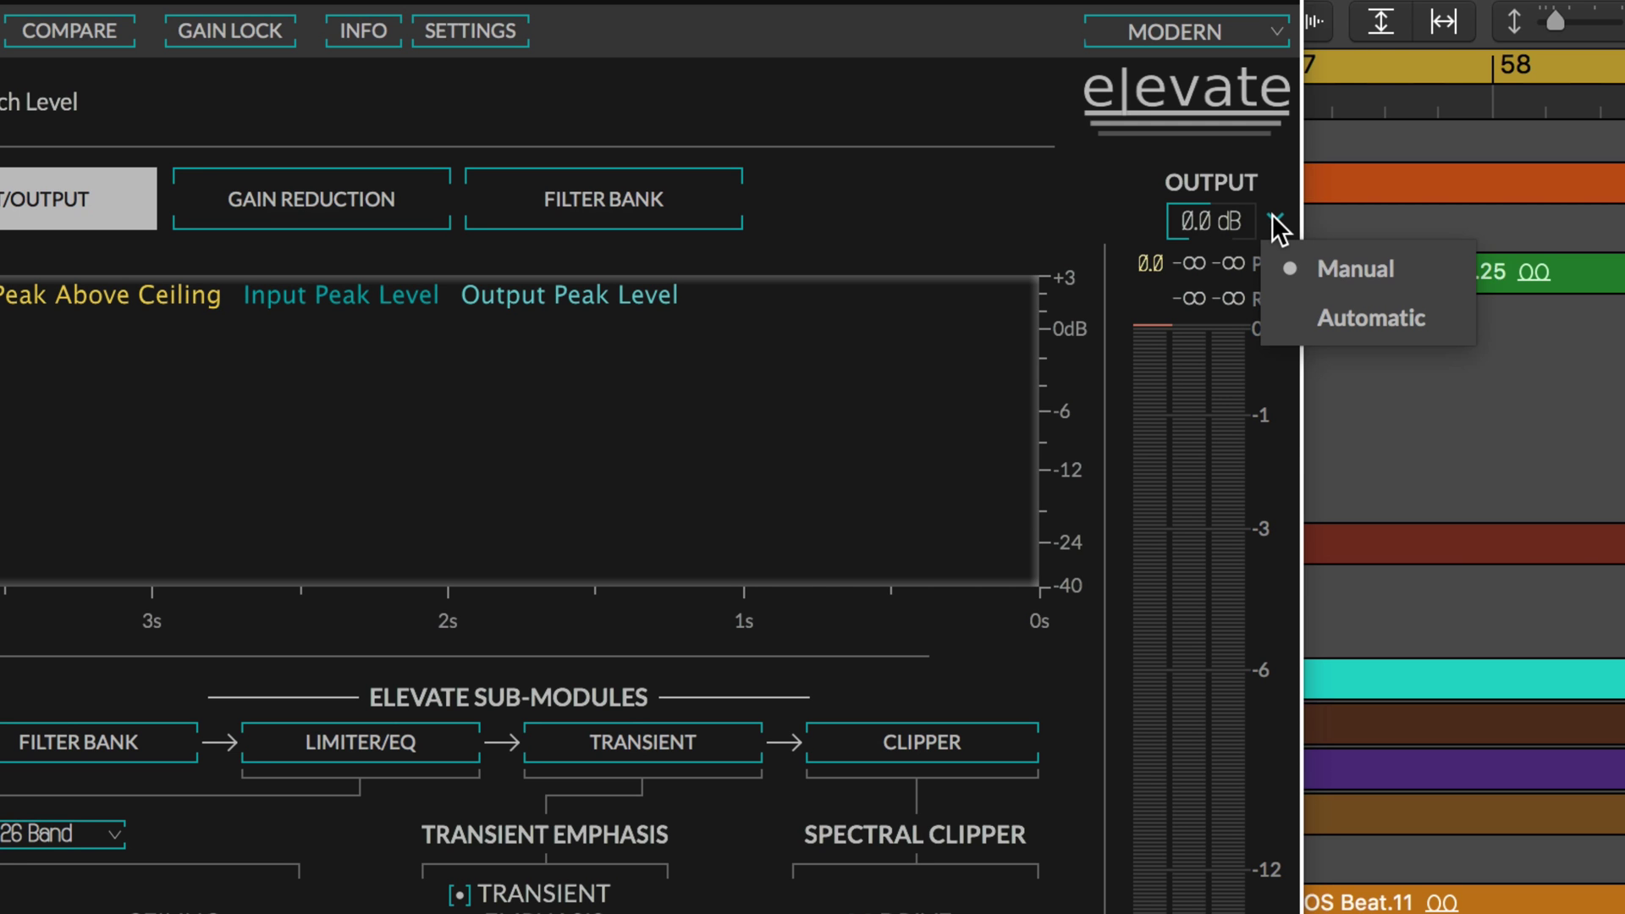
left_click(1241, 176)
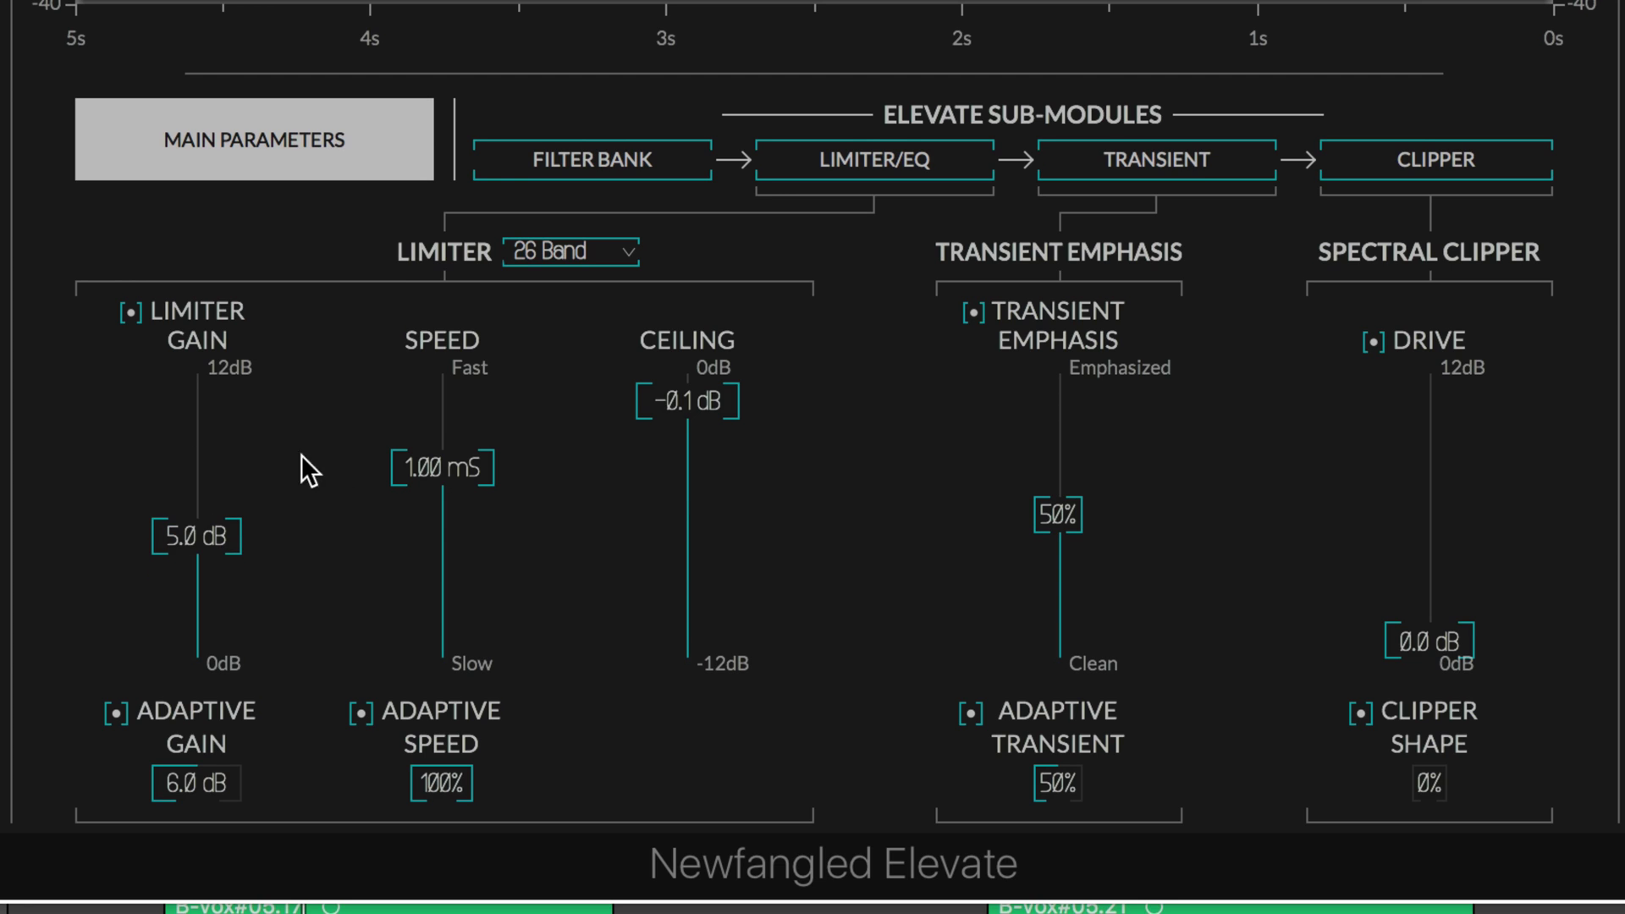
Step: Slow the limiter Speed from 1.00 mS to 1.27 mS
mouse_move(439, 471)
left_mouse_down()
mouse_move(422, 522)
mouse_move(421, 454)
mouse_move(418, 487)
left_mouse_up()
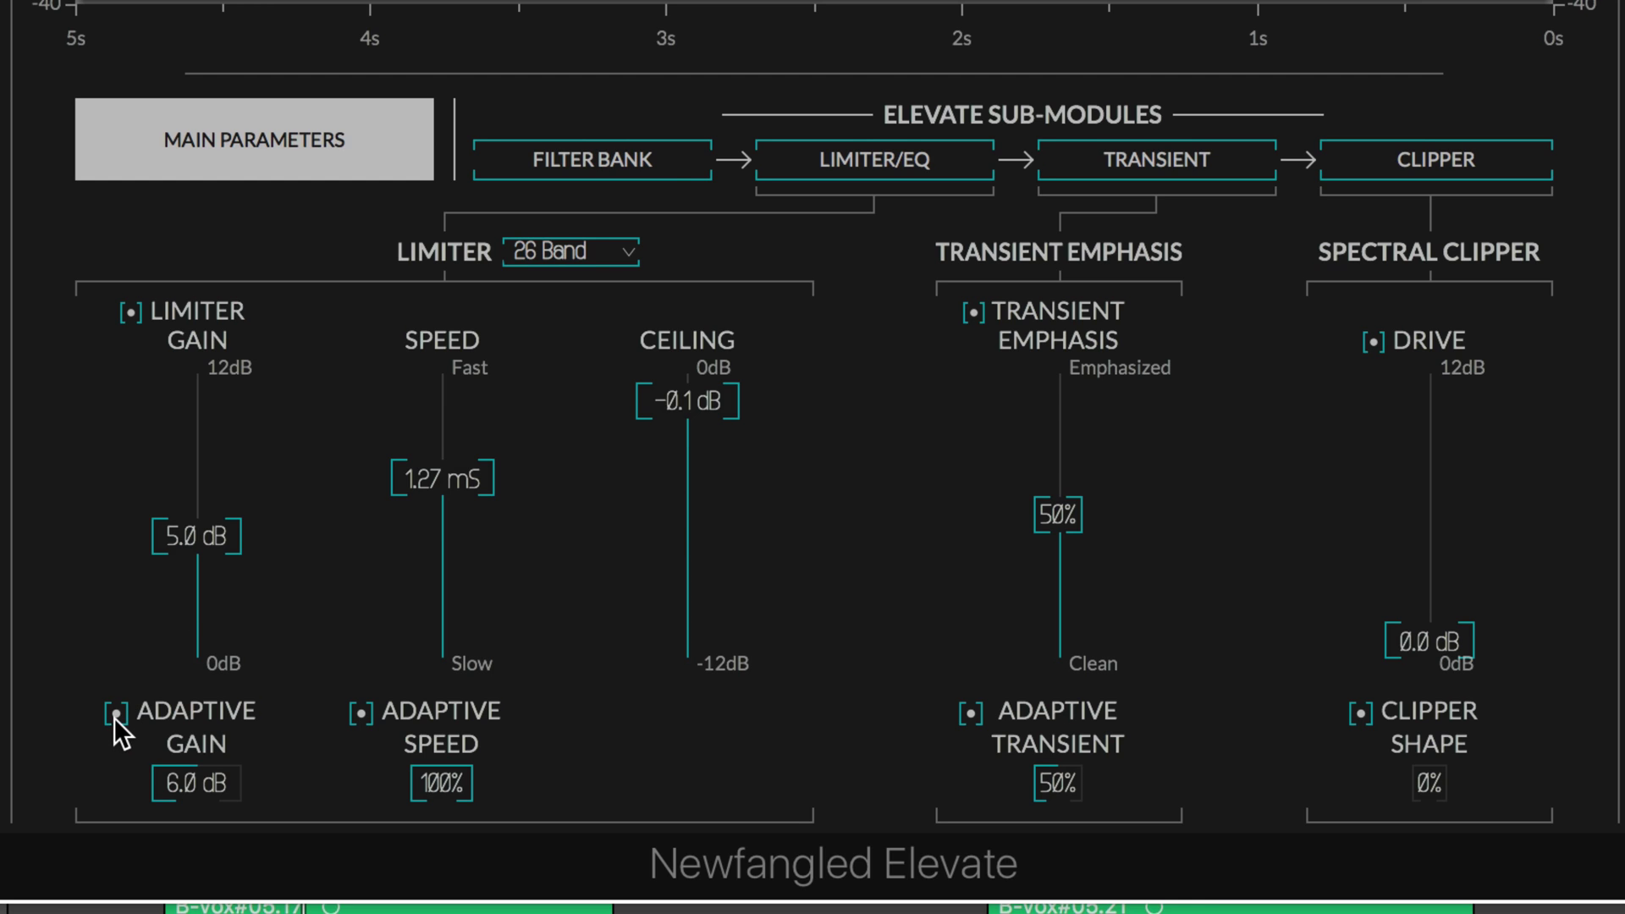
Step: In the filter bank, lower the 1369 Hz band's frequency and briefly solo band 11
left_click(593, 246)
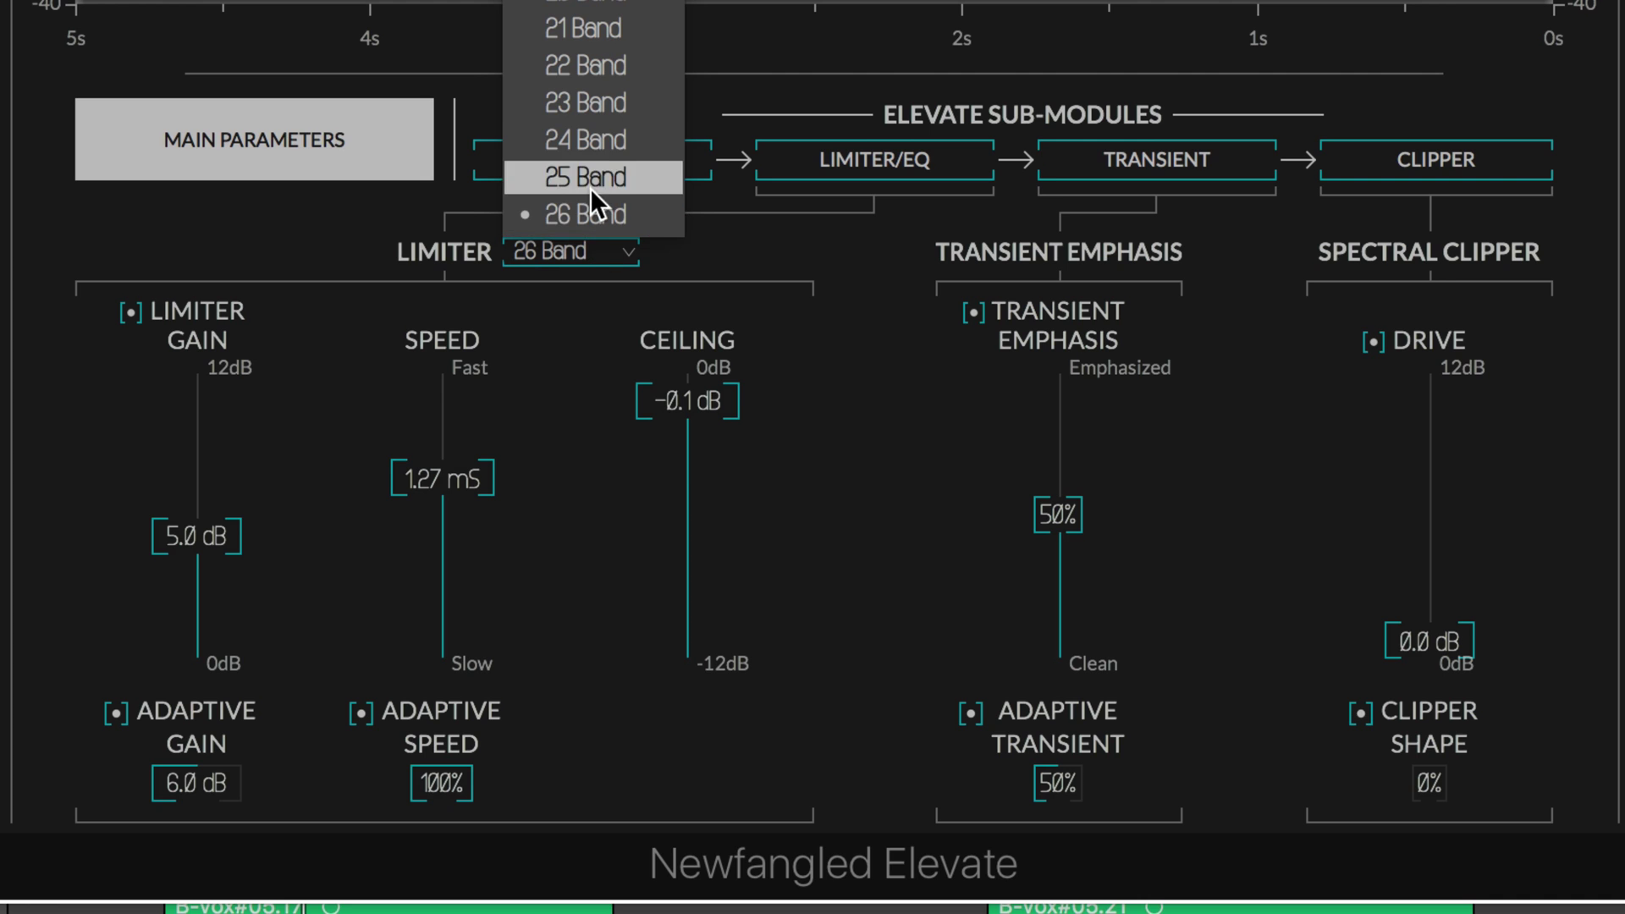
left_click(573, 299)
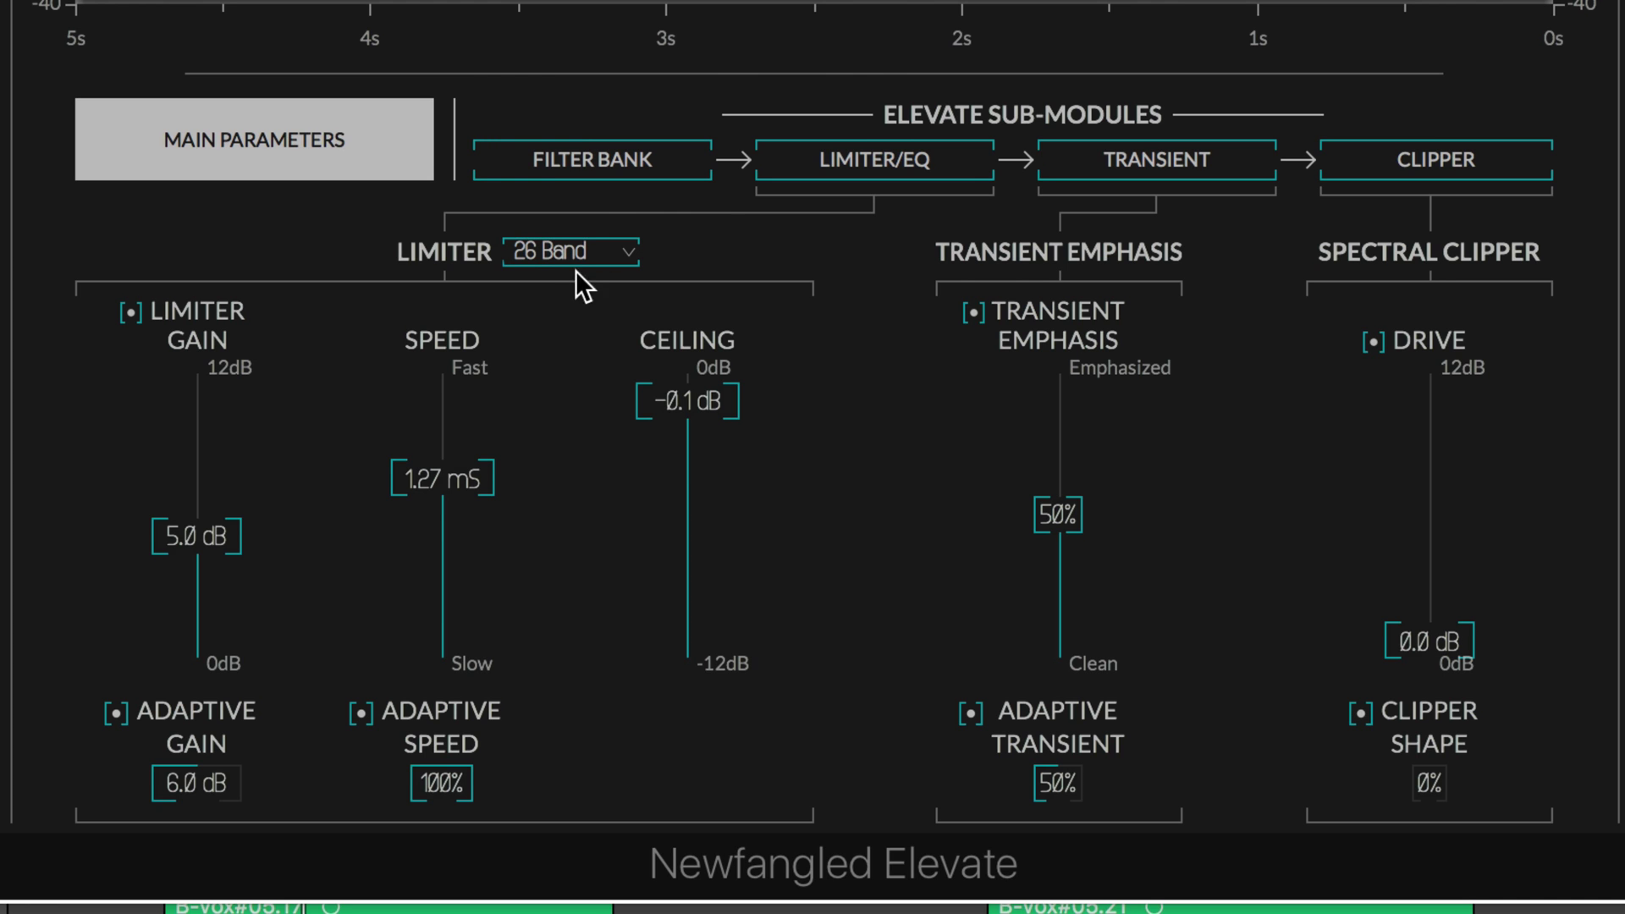
left_click(581, 159)
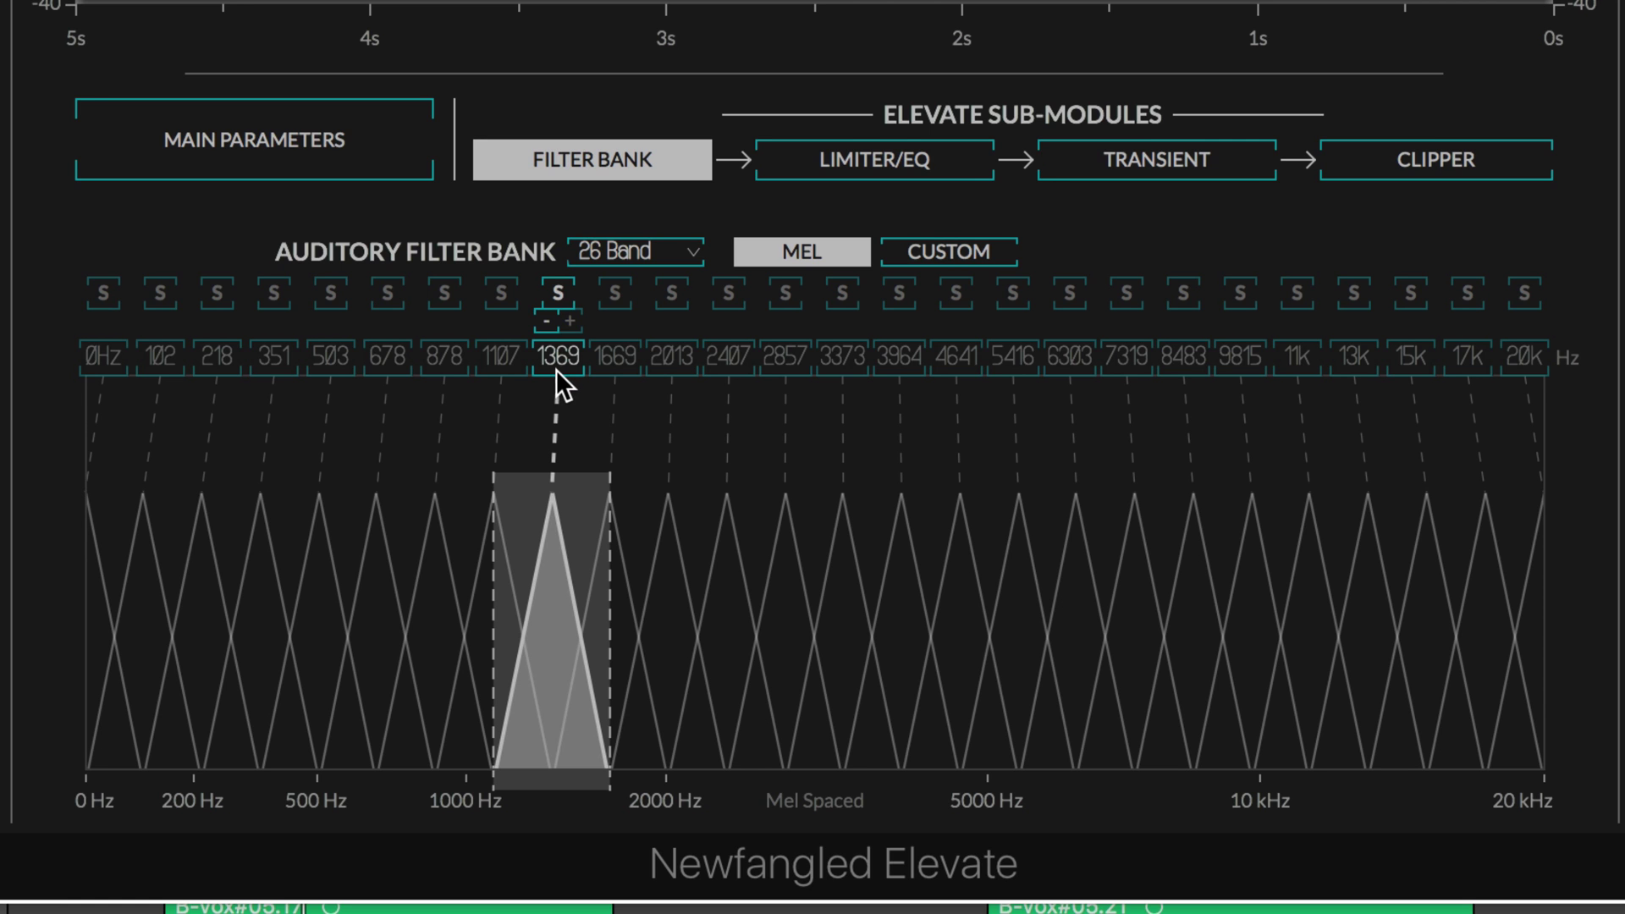
left_click_drag(569, 367, 666, 318)
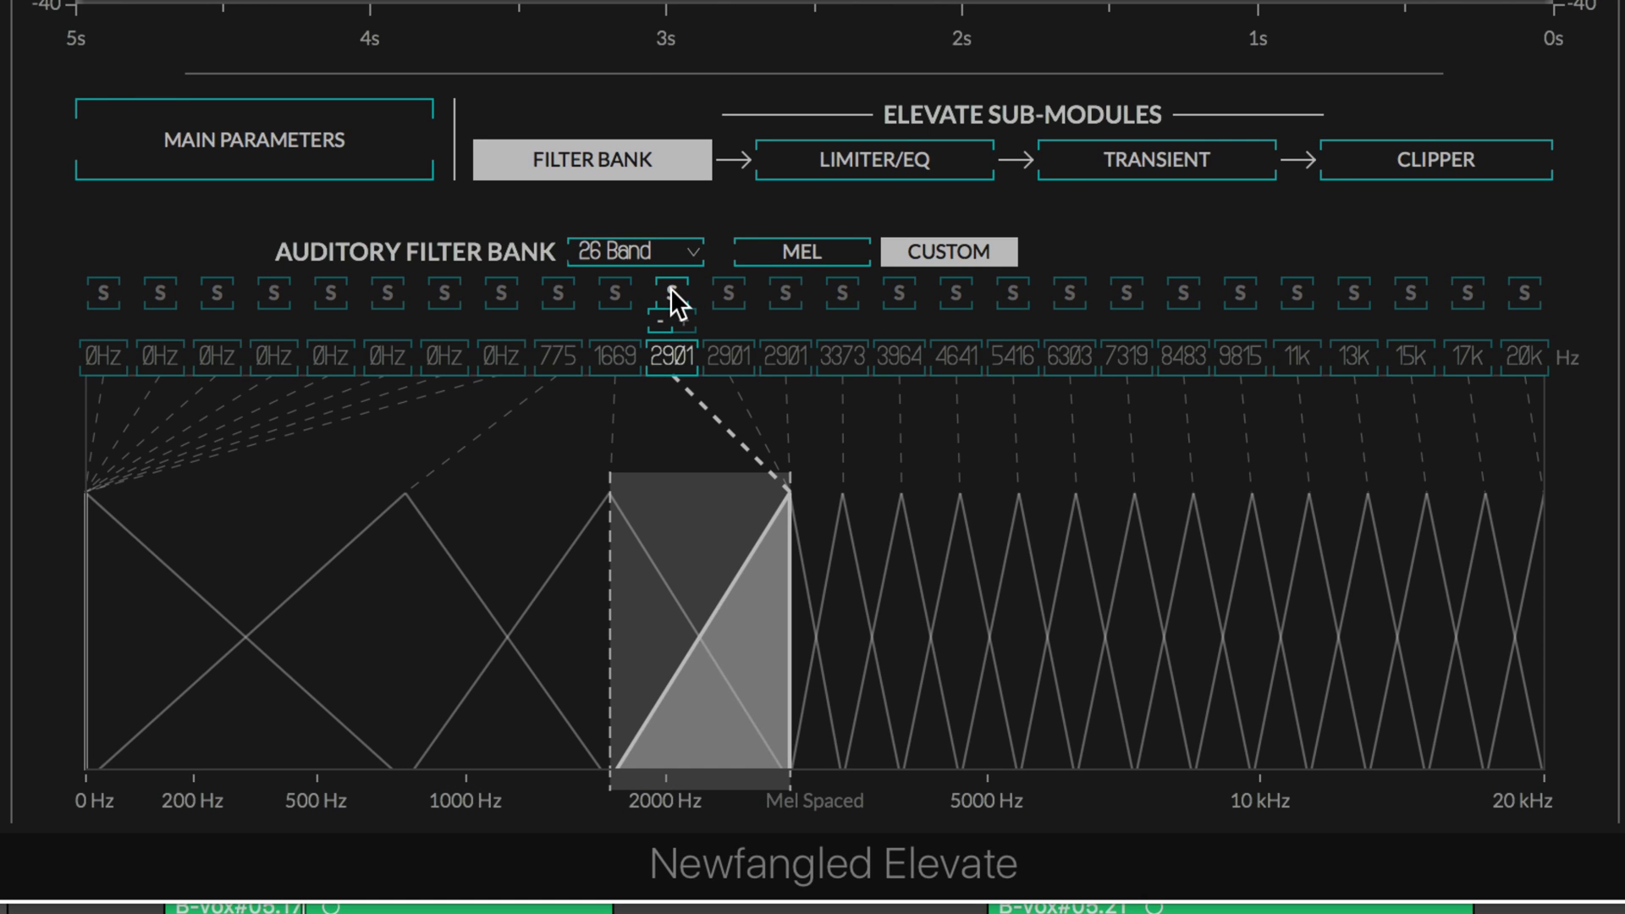
left_click(670, 292)
left_click(670, 291)
Step: Reduce to 25 bands, try Mel then Custom spacing, and drag a band toward 0 Hz
left_click(658, 324)
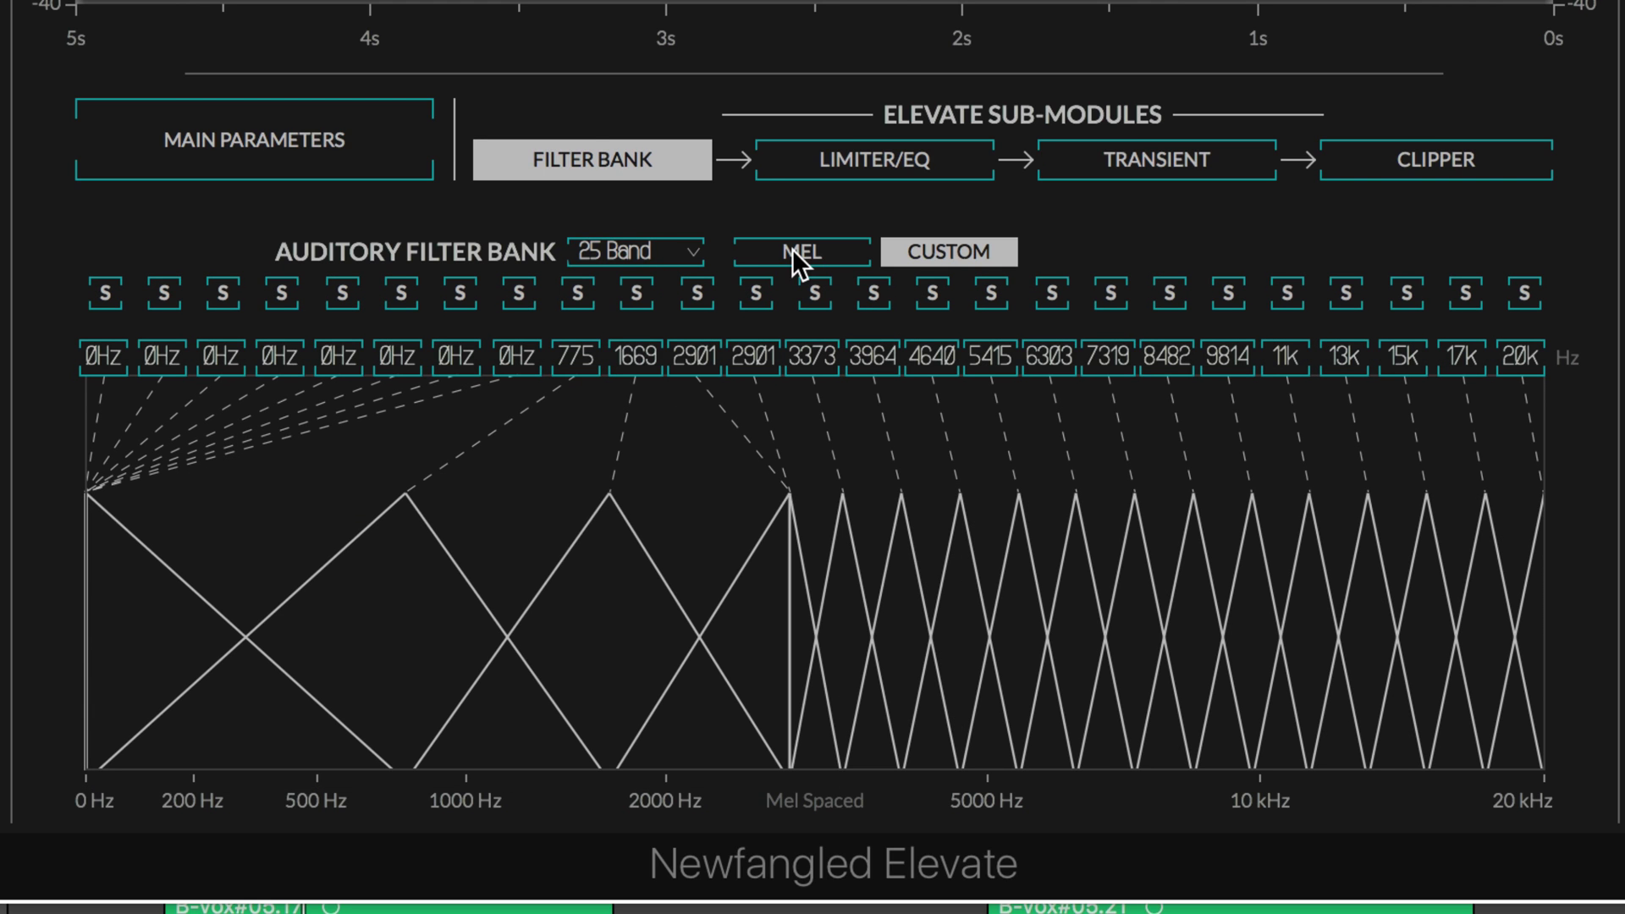
left_click(792, 249)
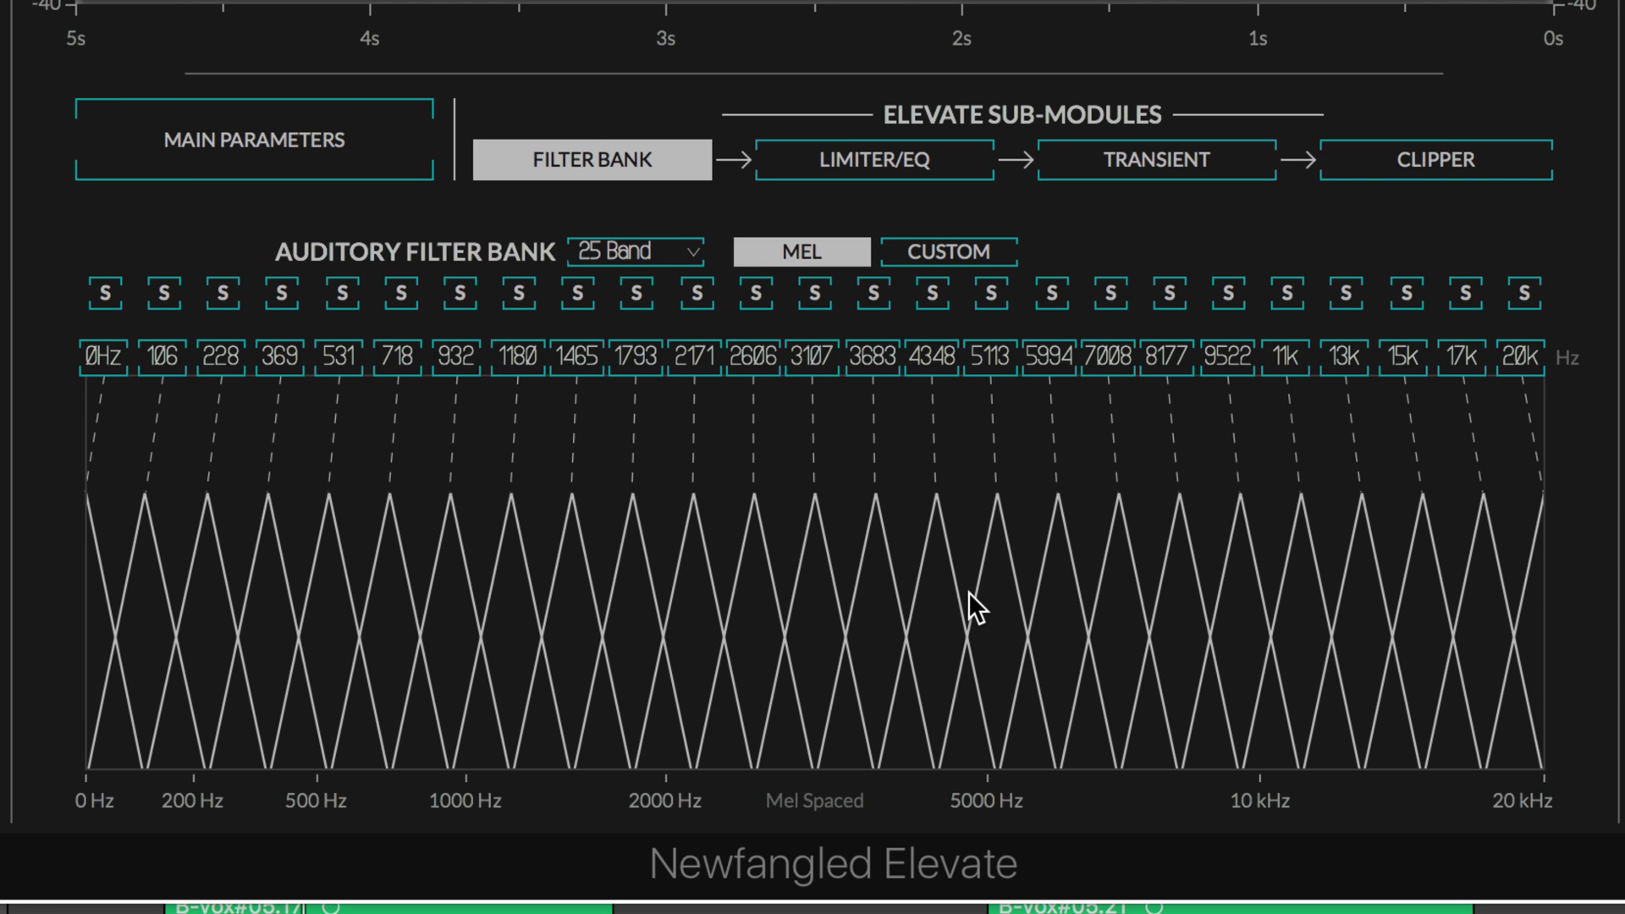
left_click(970, 249)
left_click_drag(812, 355, 474, 287)
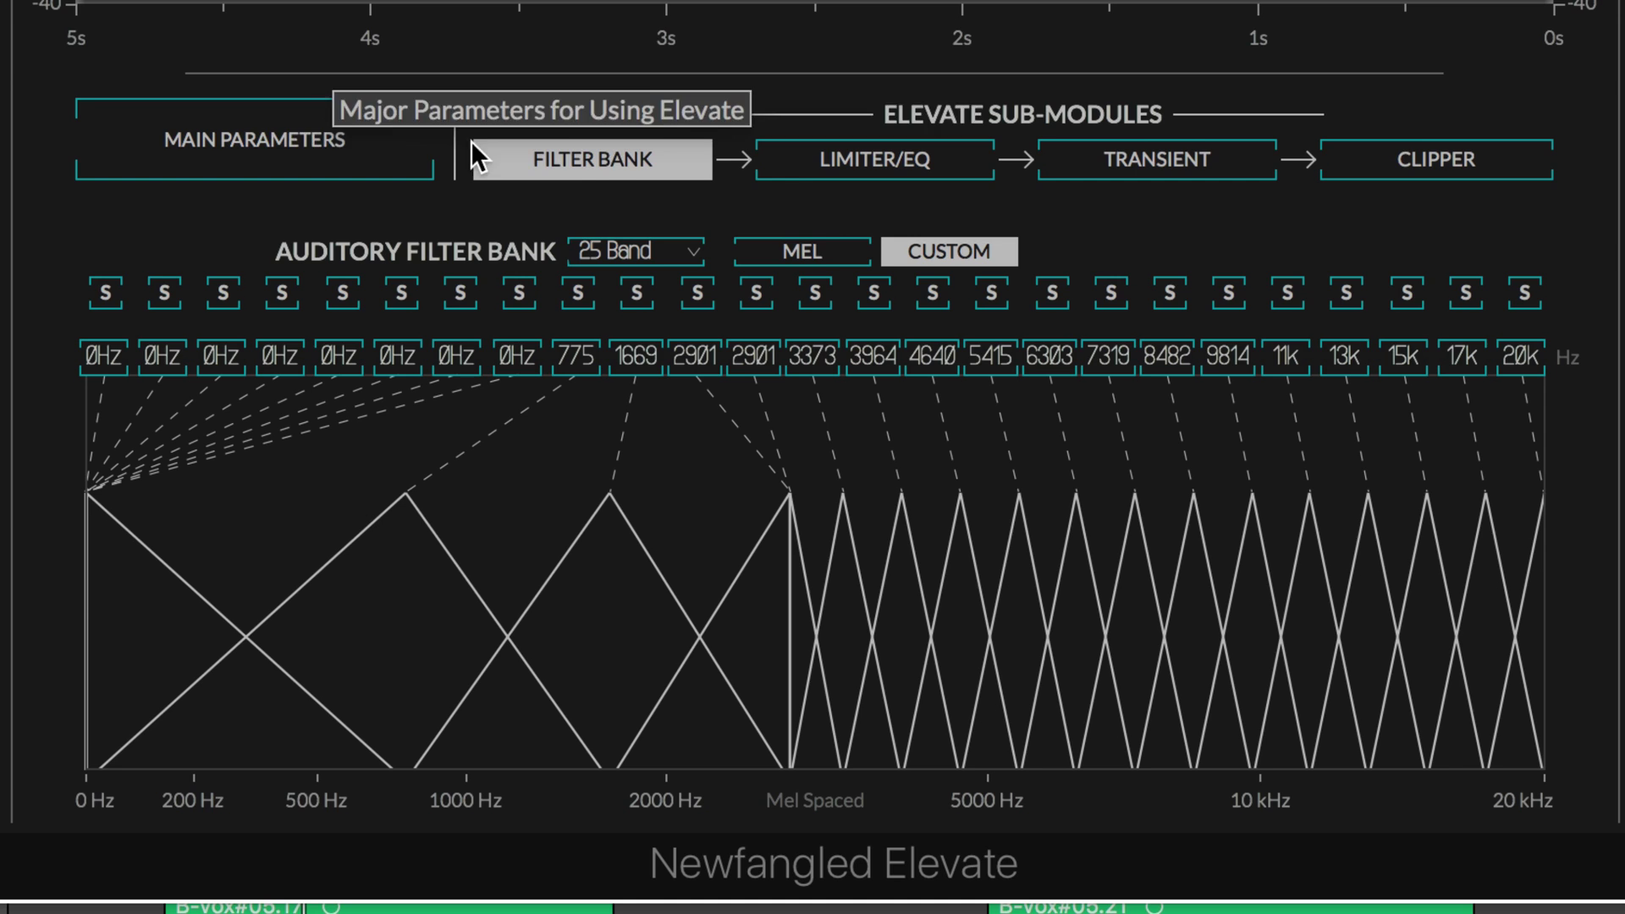
Step: Restore Mel band spacing, return to Main Parameters and toggle Adaptive Gain, now 5.6 dB
left_click(818, 250)
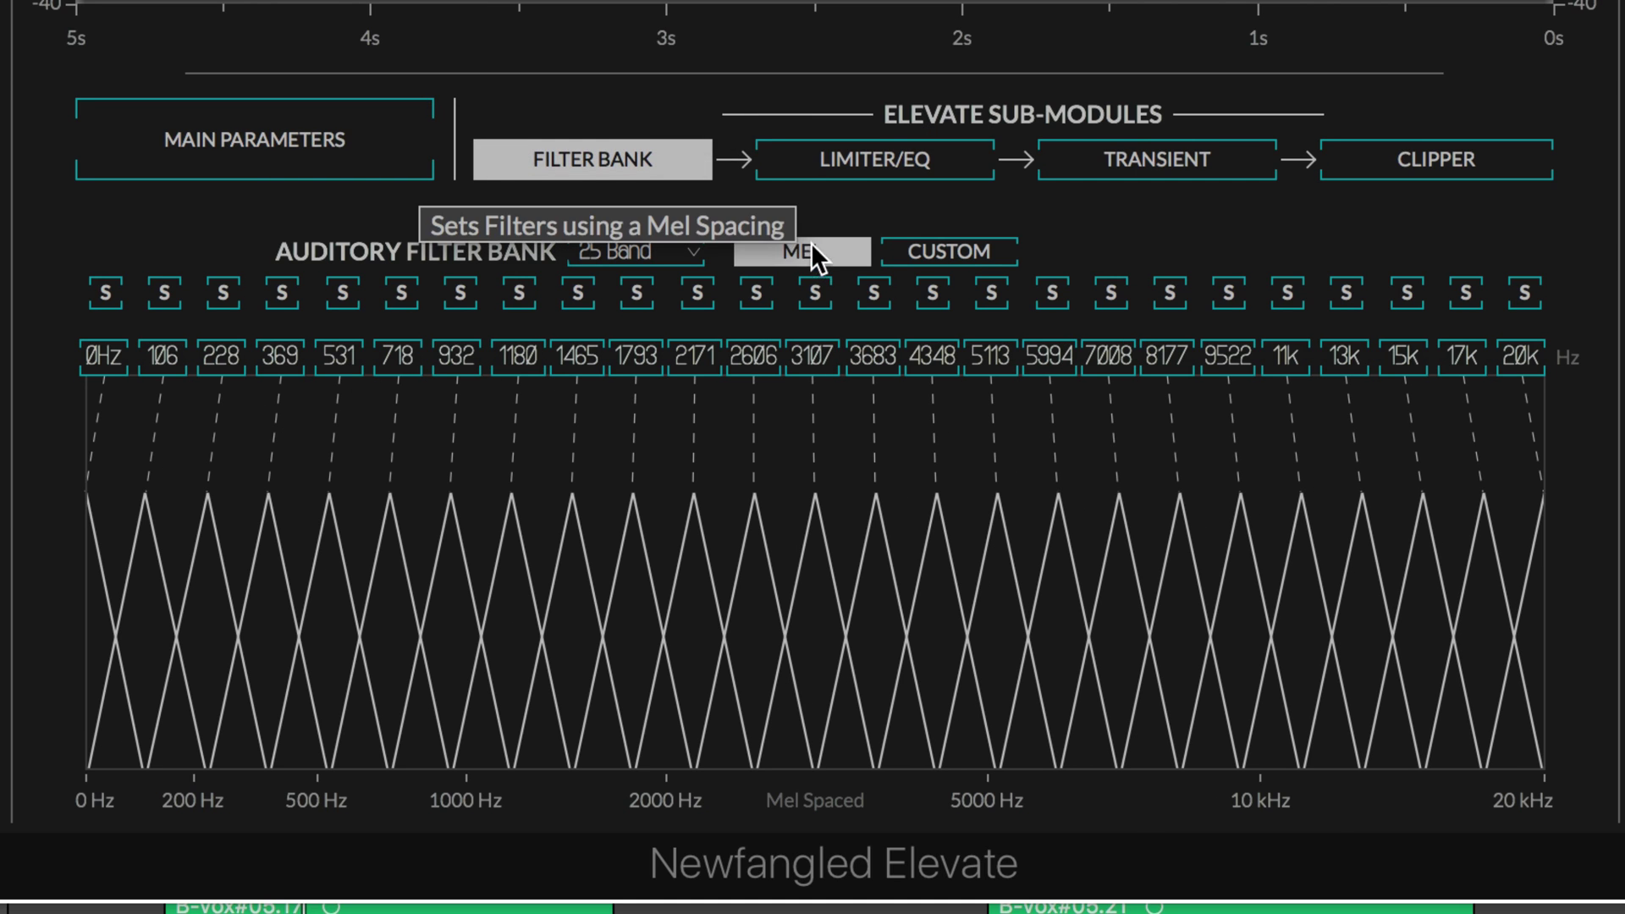
left_click(342, 142)
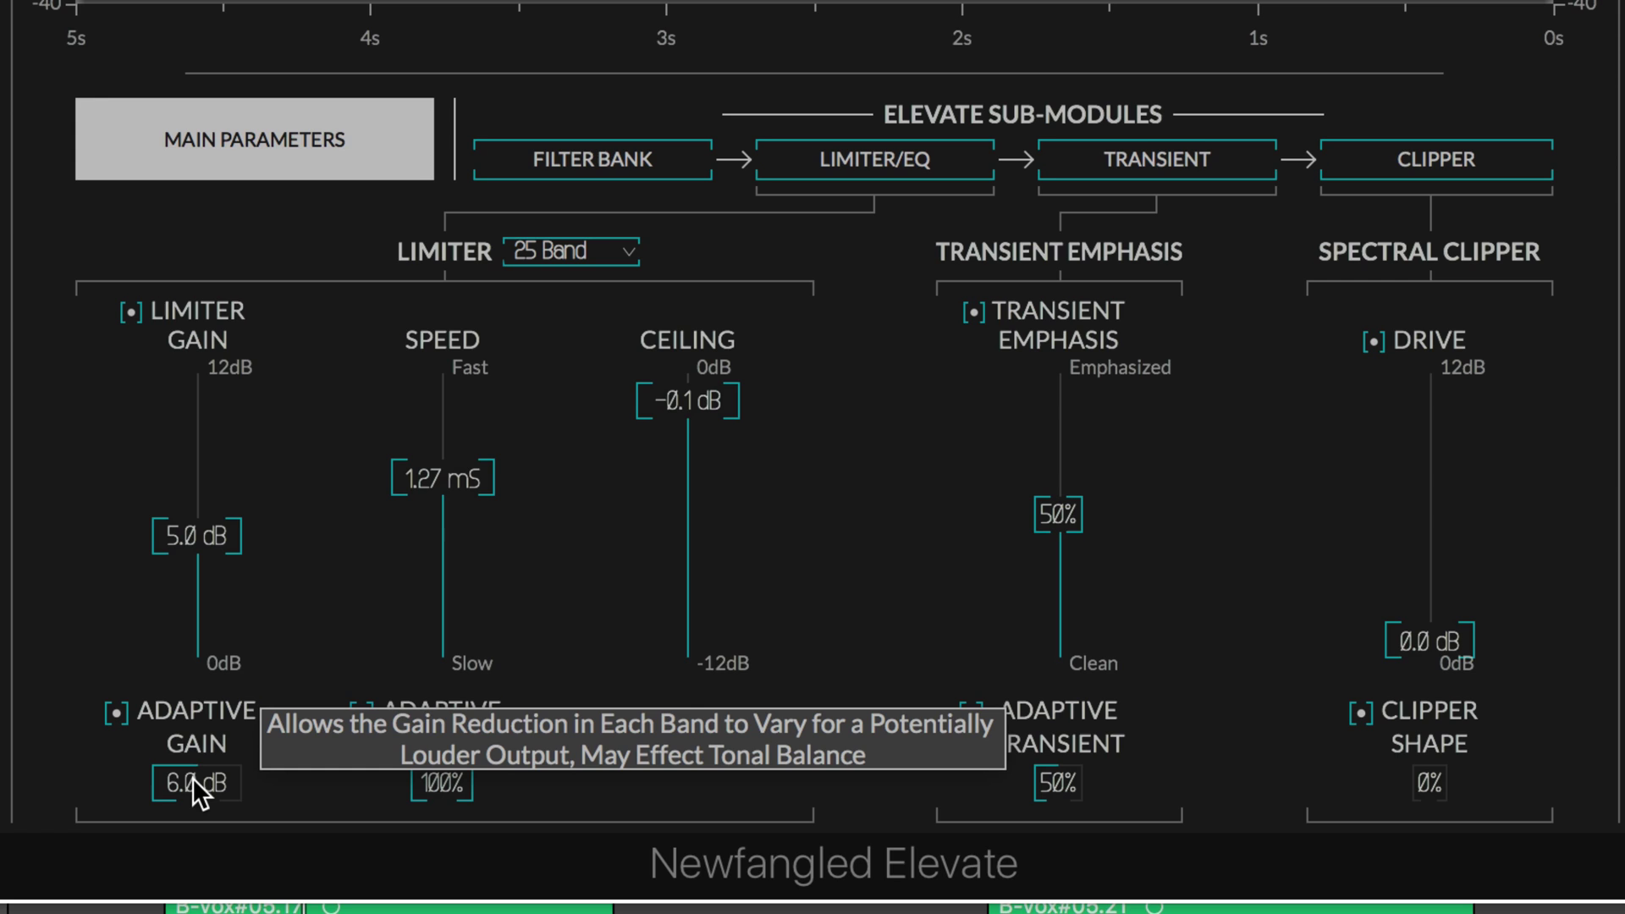
left_click(116, 712)
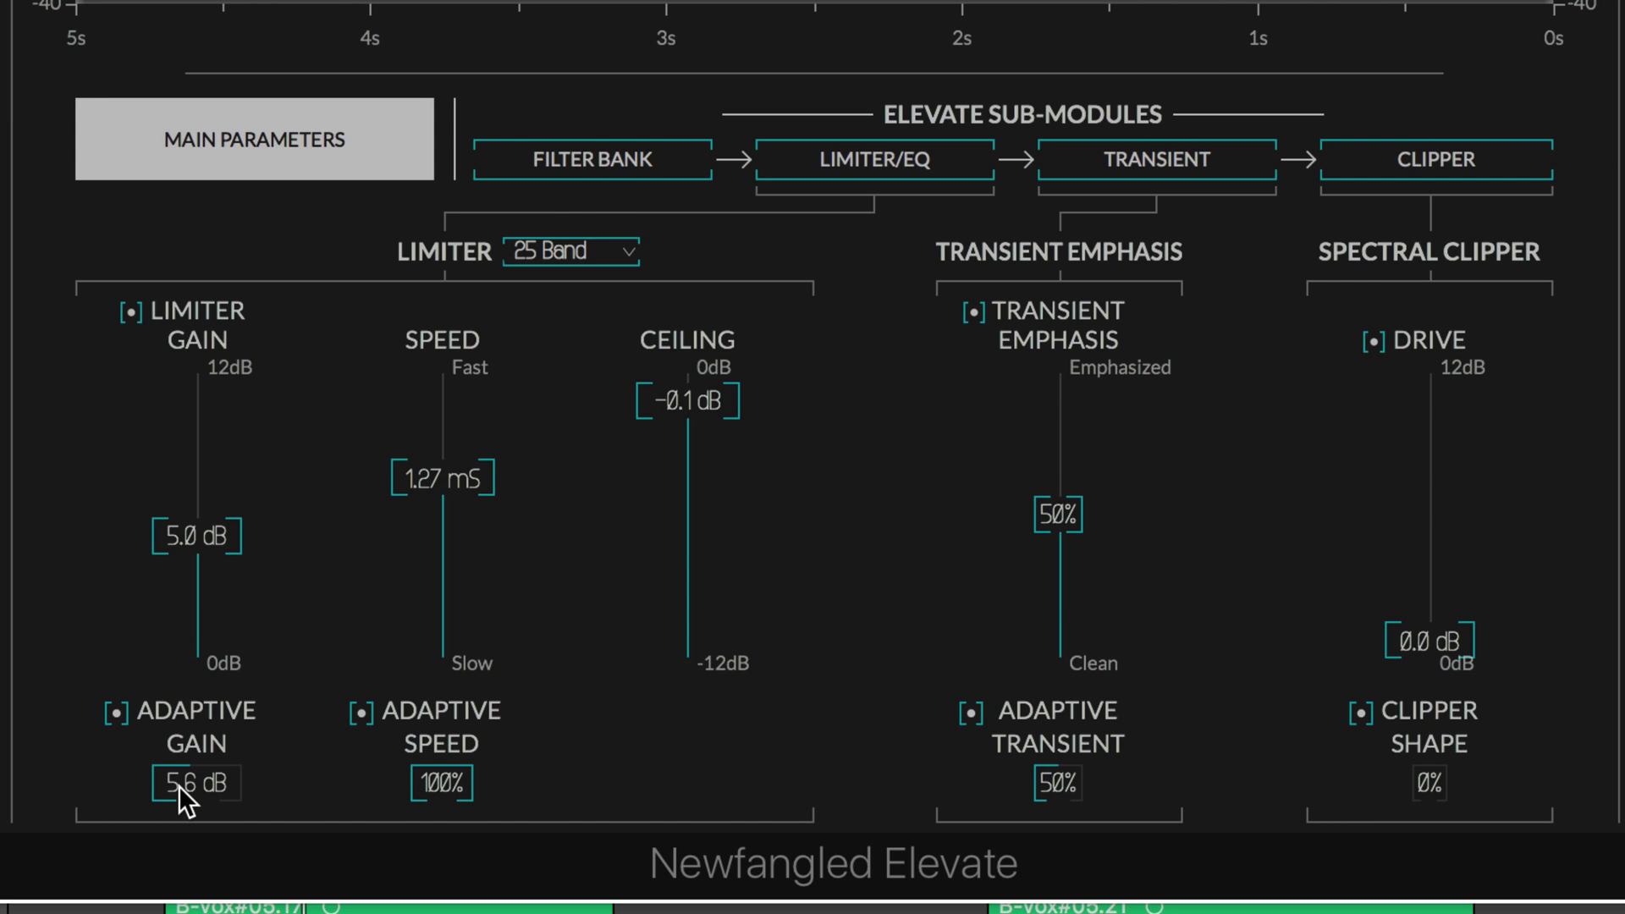
Step: Compare Custom and Mel band spacing in the filter bank, then return to Main Parameters
left_click(641, 163)
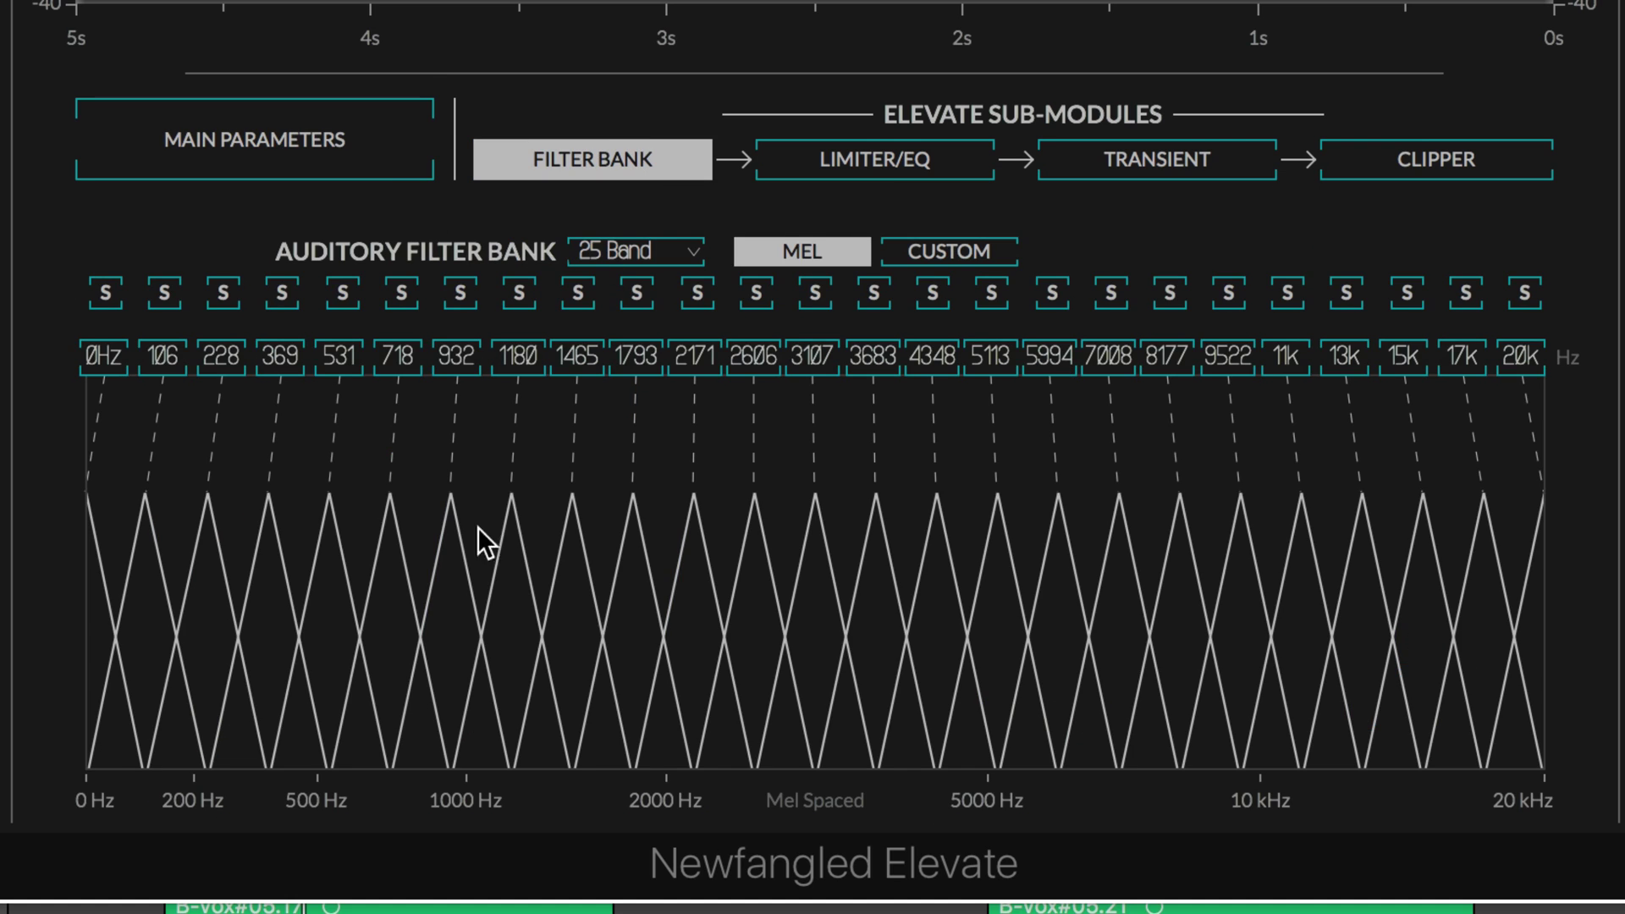
left_click(973, 253)
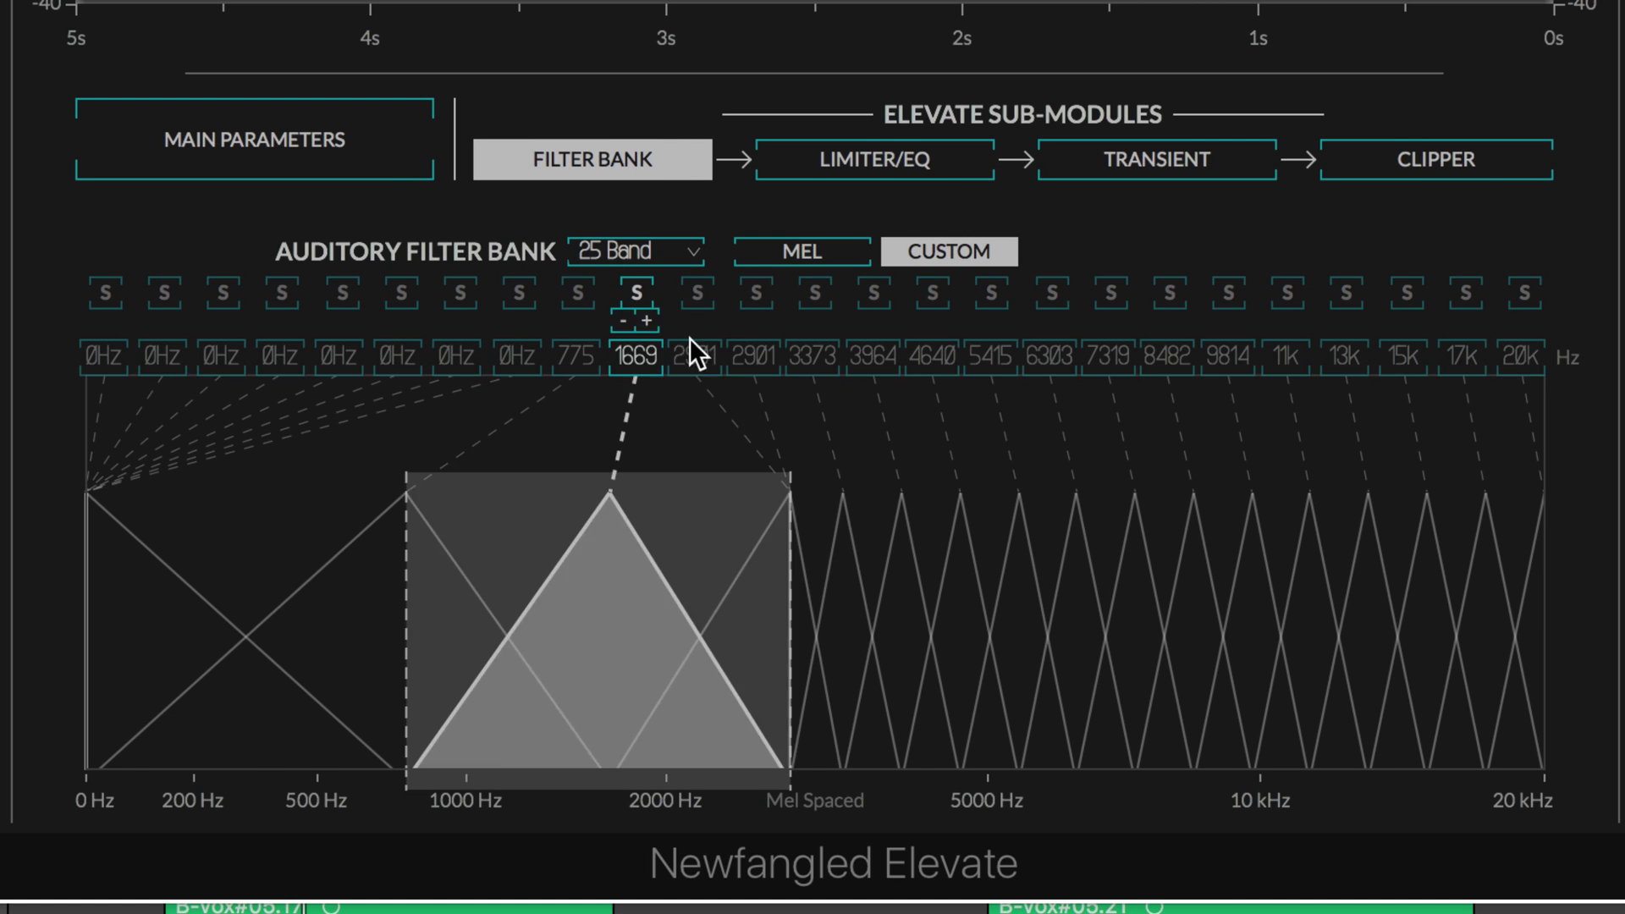
left_click(782, 245)
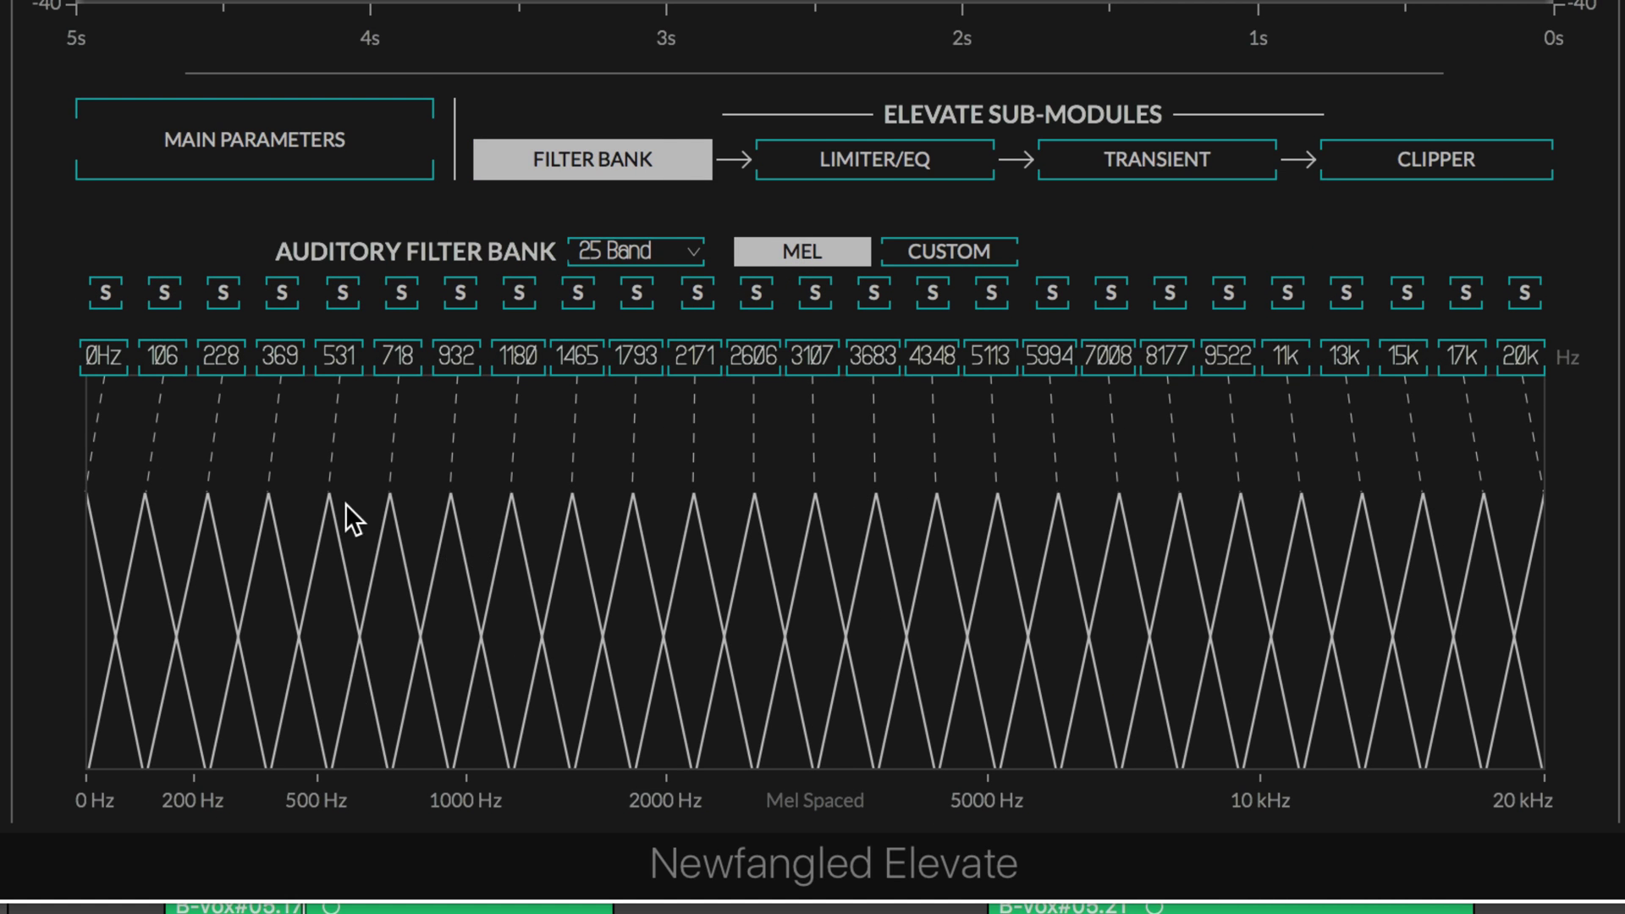
left_click(296, 151)
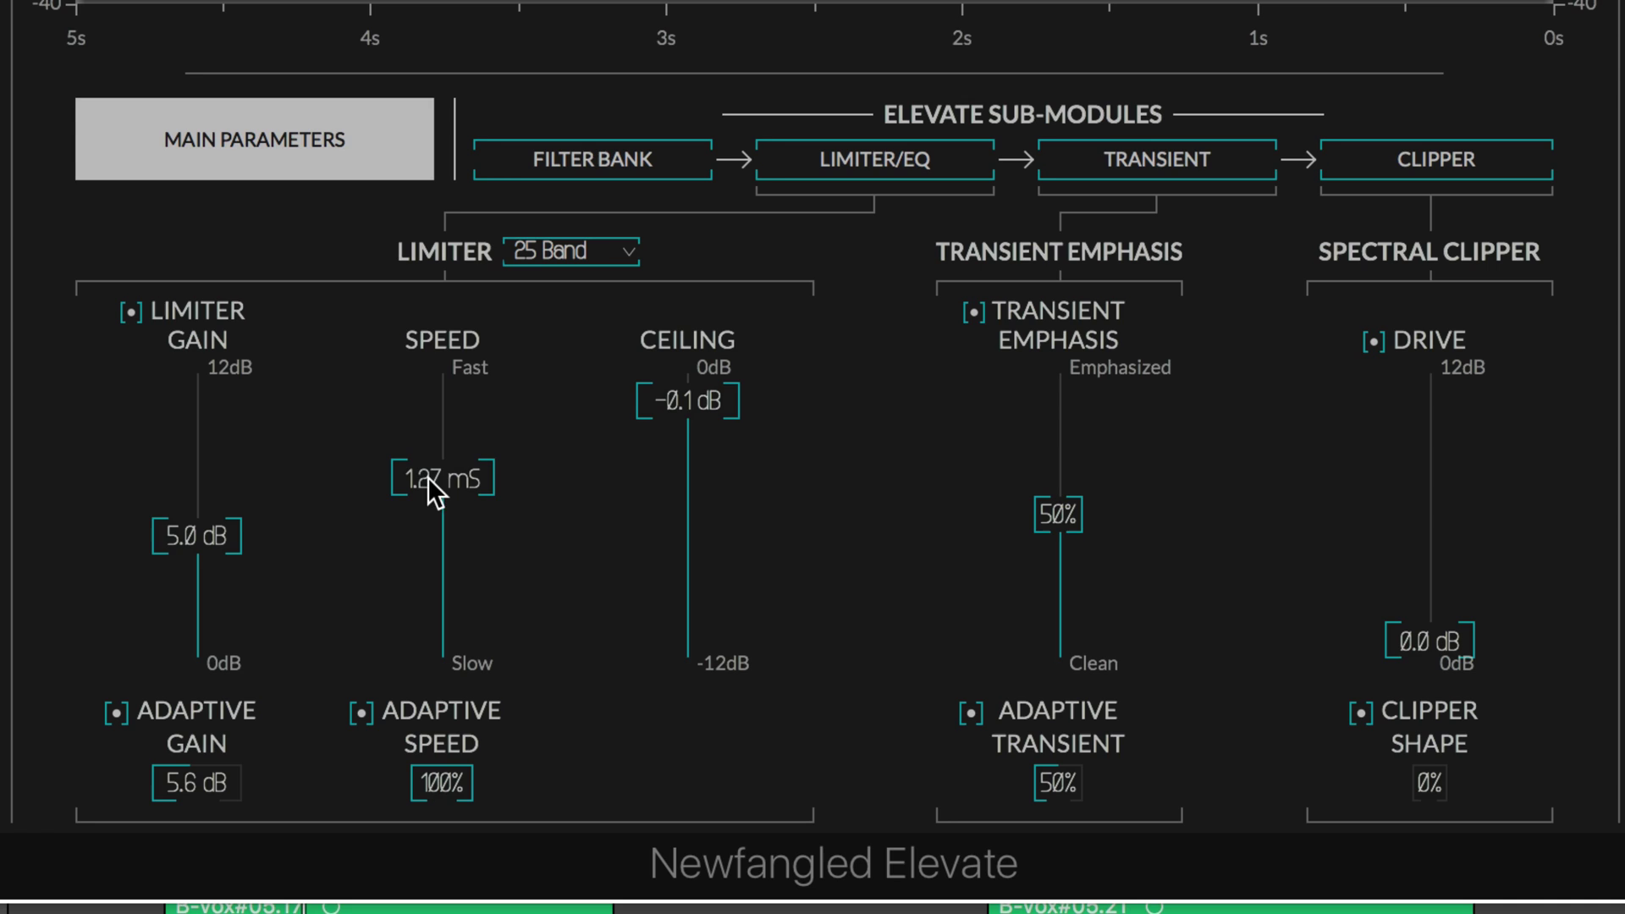
Step: Set limiter Speed to 1.76 mS, toggle Adaptive Speed, and lower the Ceiling to -0.5 dB
mouse_move(428, 482)
left_mouse_down()
mouse_move(419, 519)
mouse_move(438, 466)
mouse_move(433, 491)
left_mouse_up()
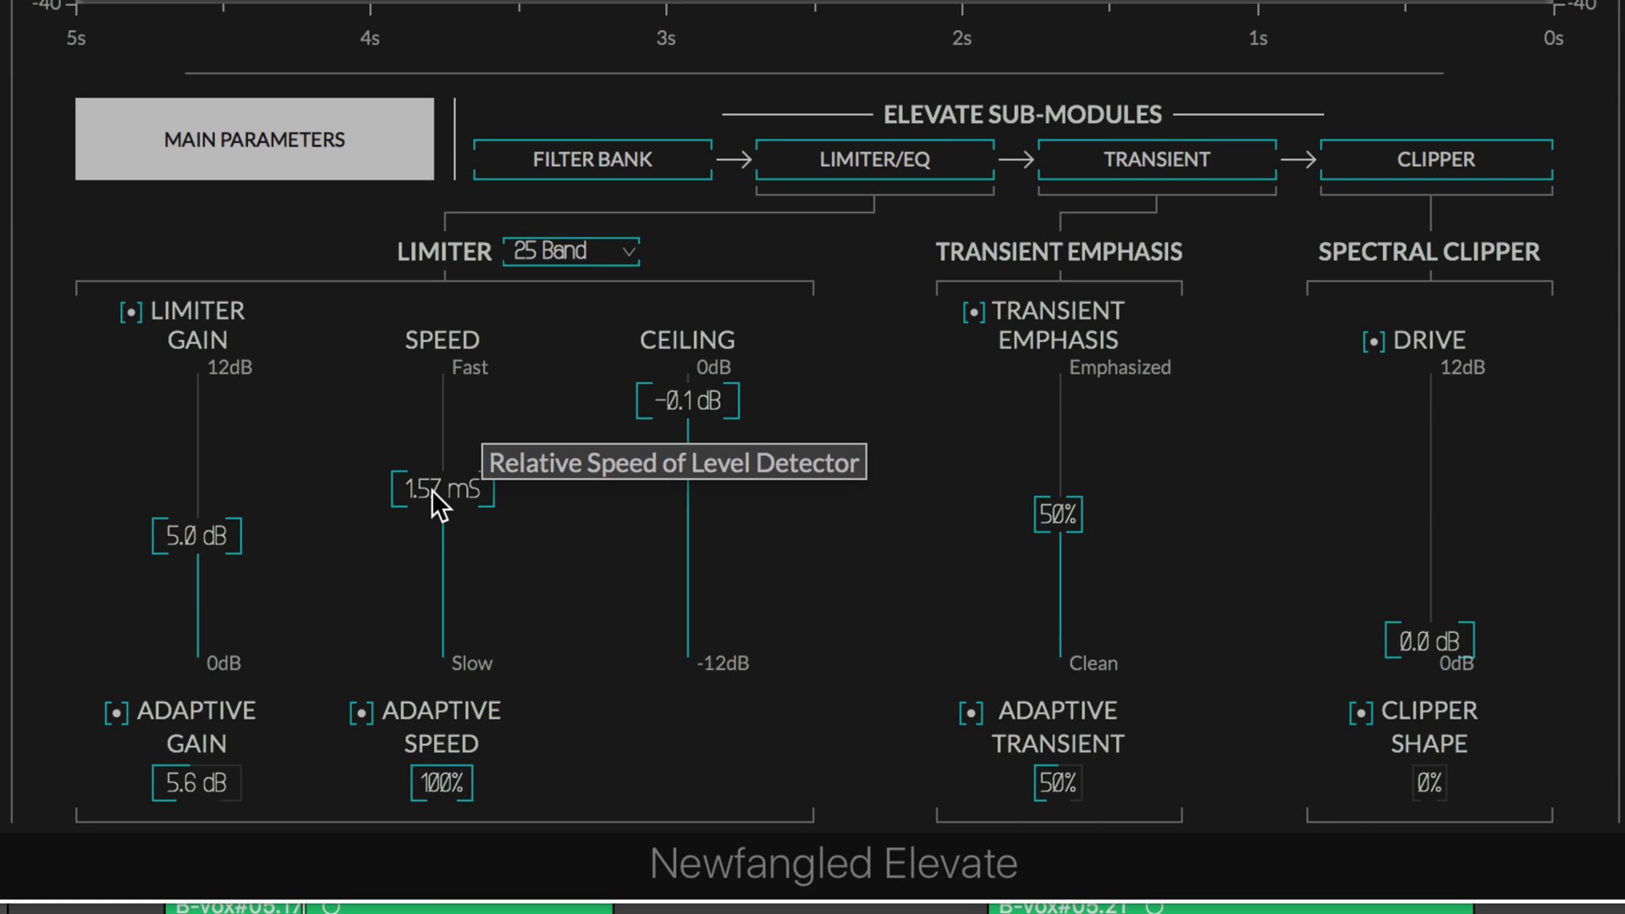
left_click_drag(432, 490, 432, 494)
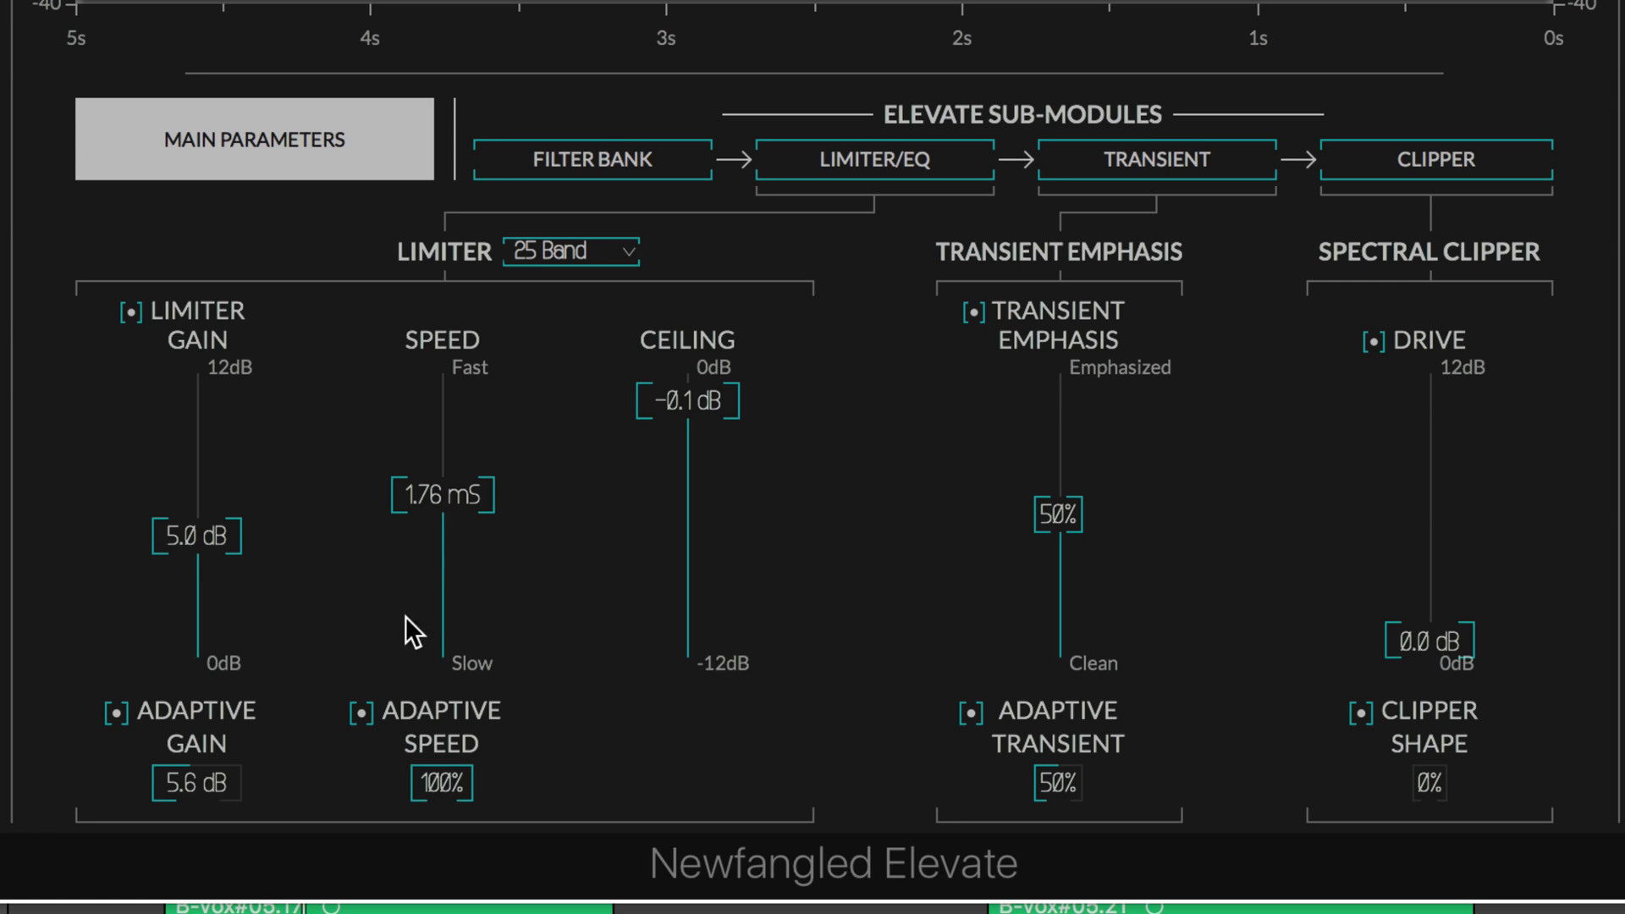
left_click(364, 712)
left_click_drag(688, 430, 677, 496)
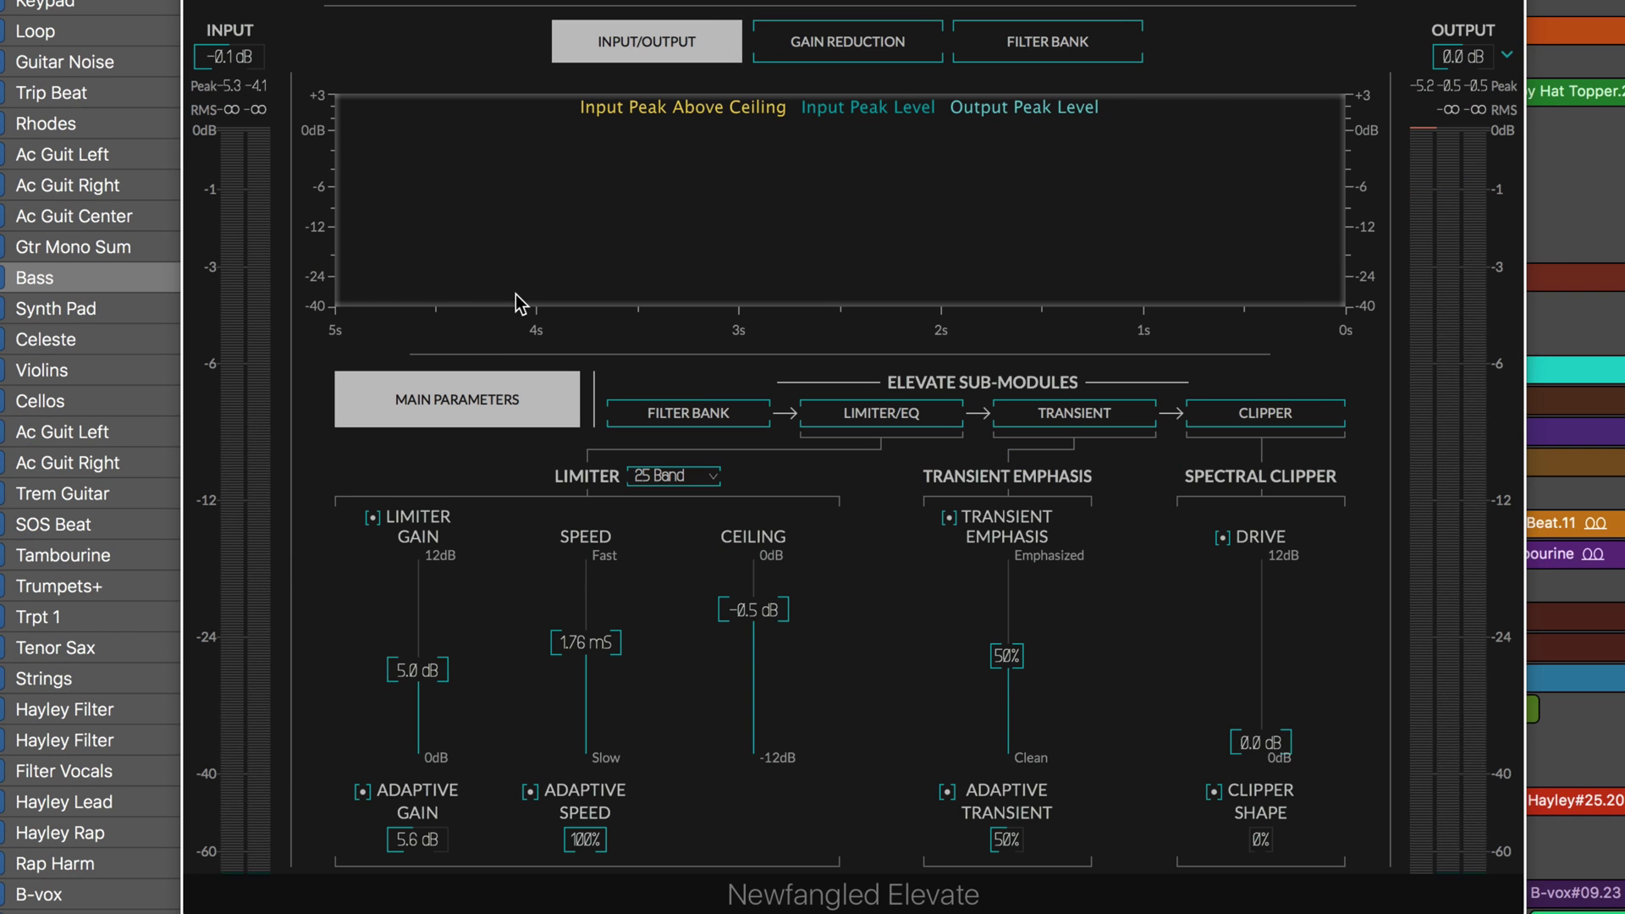
Step: Start playback and raise the Limiter Gain to 8.5 dB
key("space")
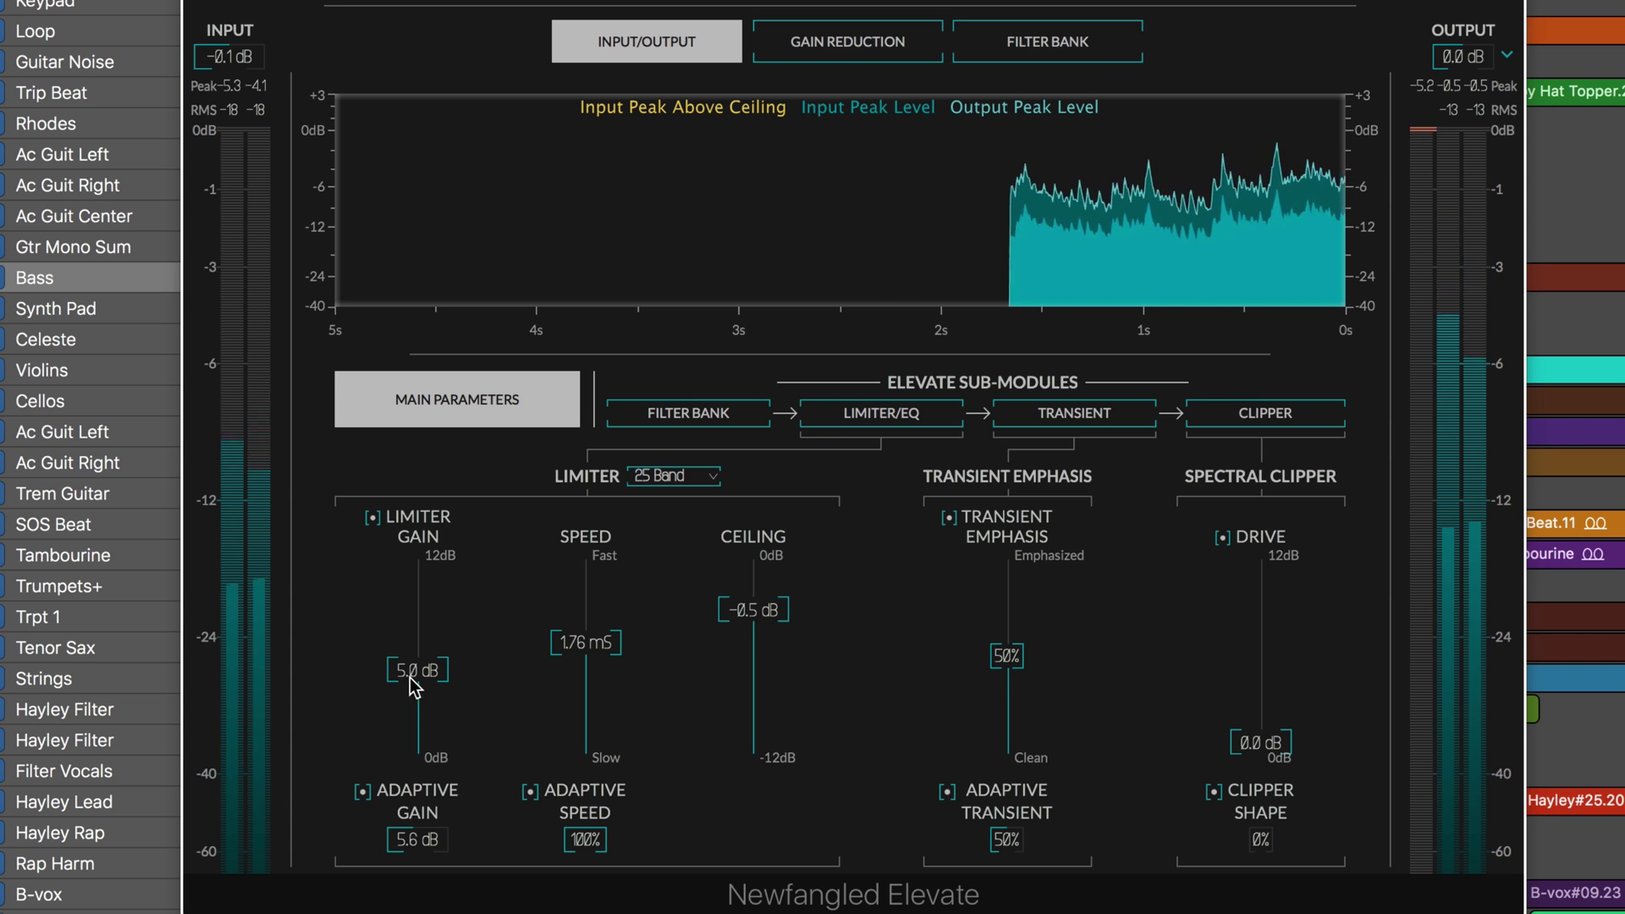
left_click_drag(411, 677, 434, 581)
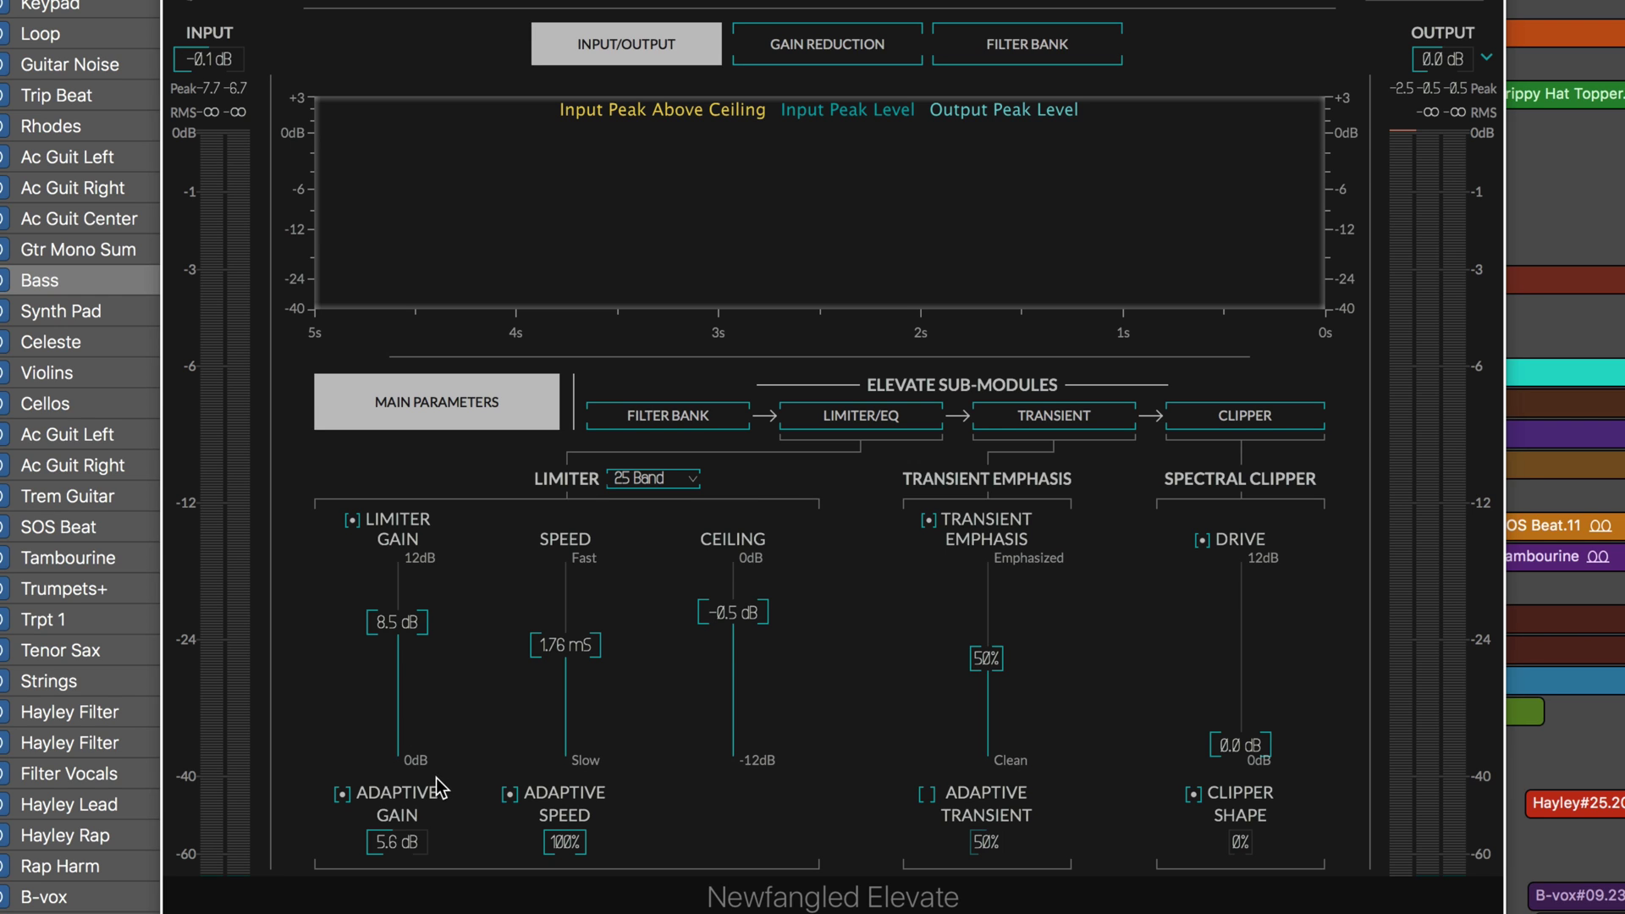
Step: On the Limiter/EQ page, draw a gain curve across bands 4–8, then reset all gains to 0.0
left_click(880, 421)
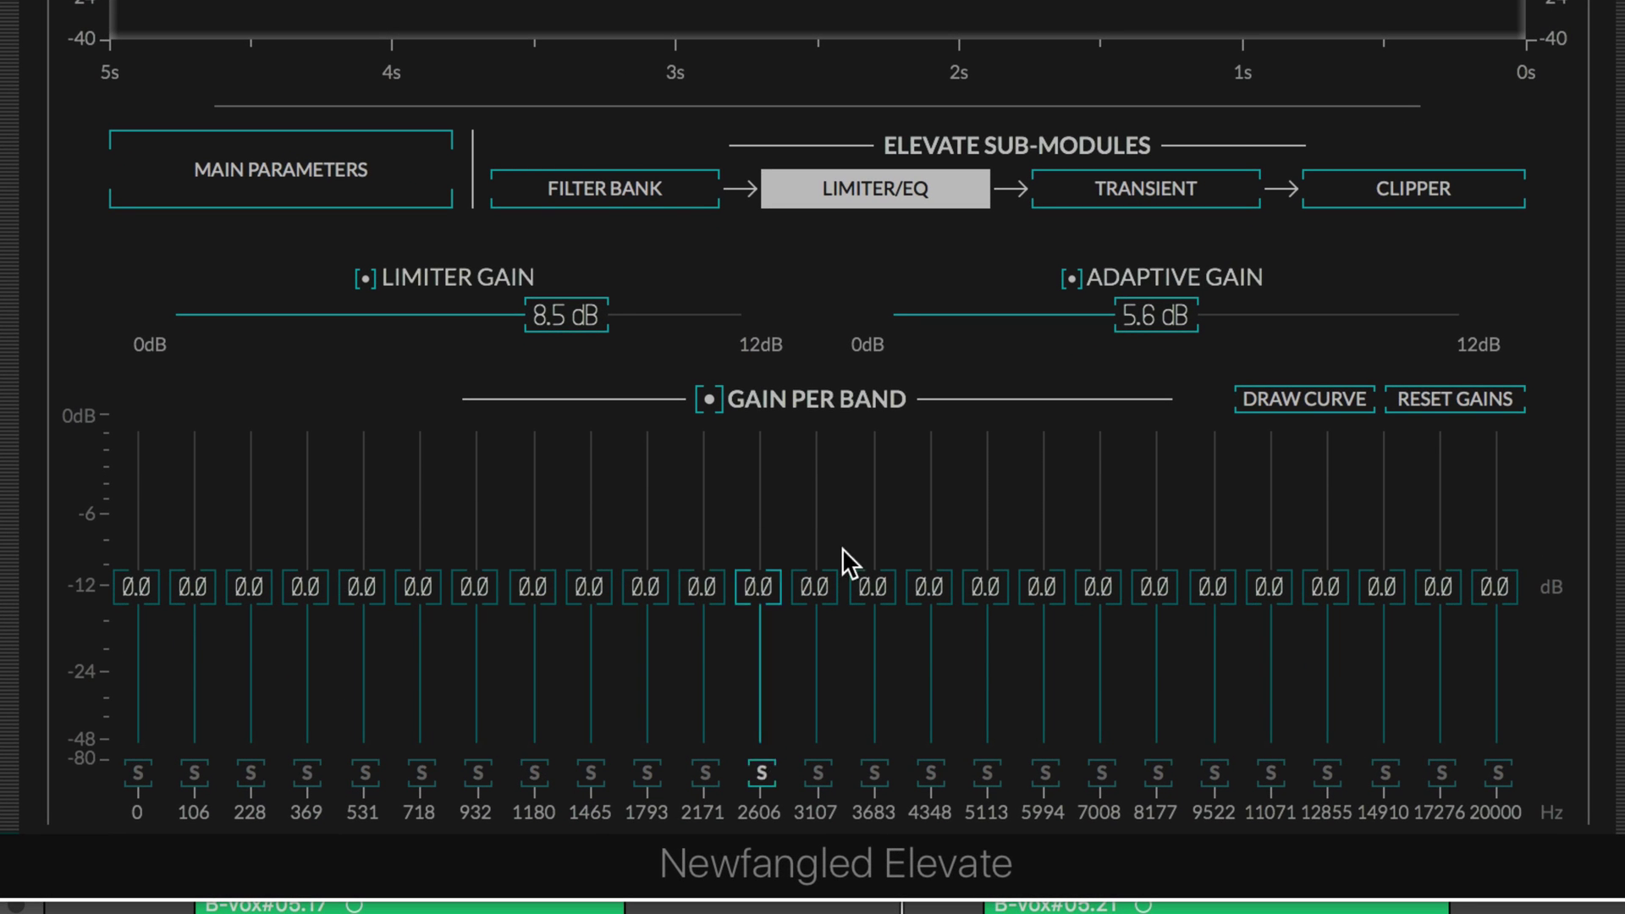
left_click(1289, 397)
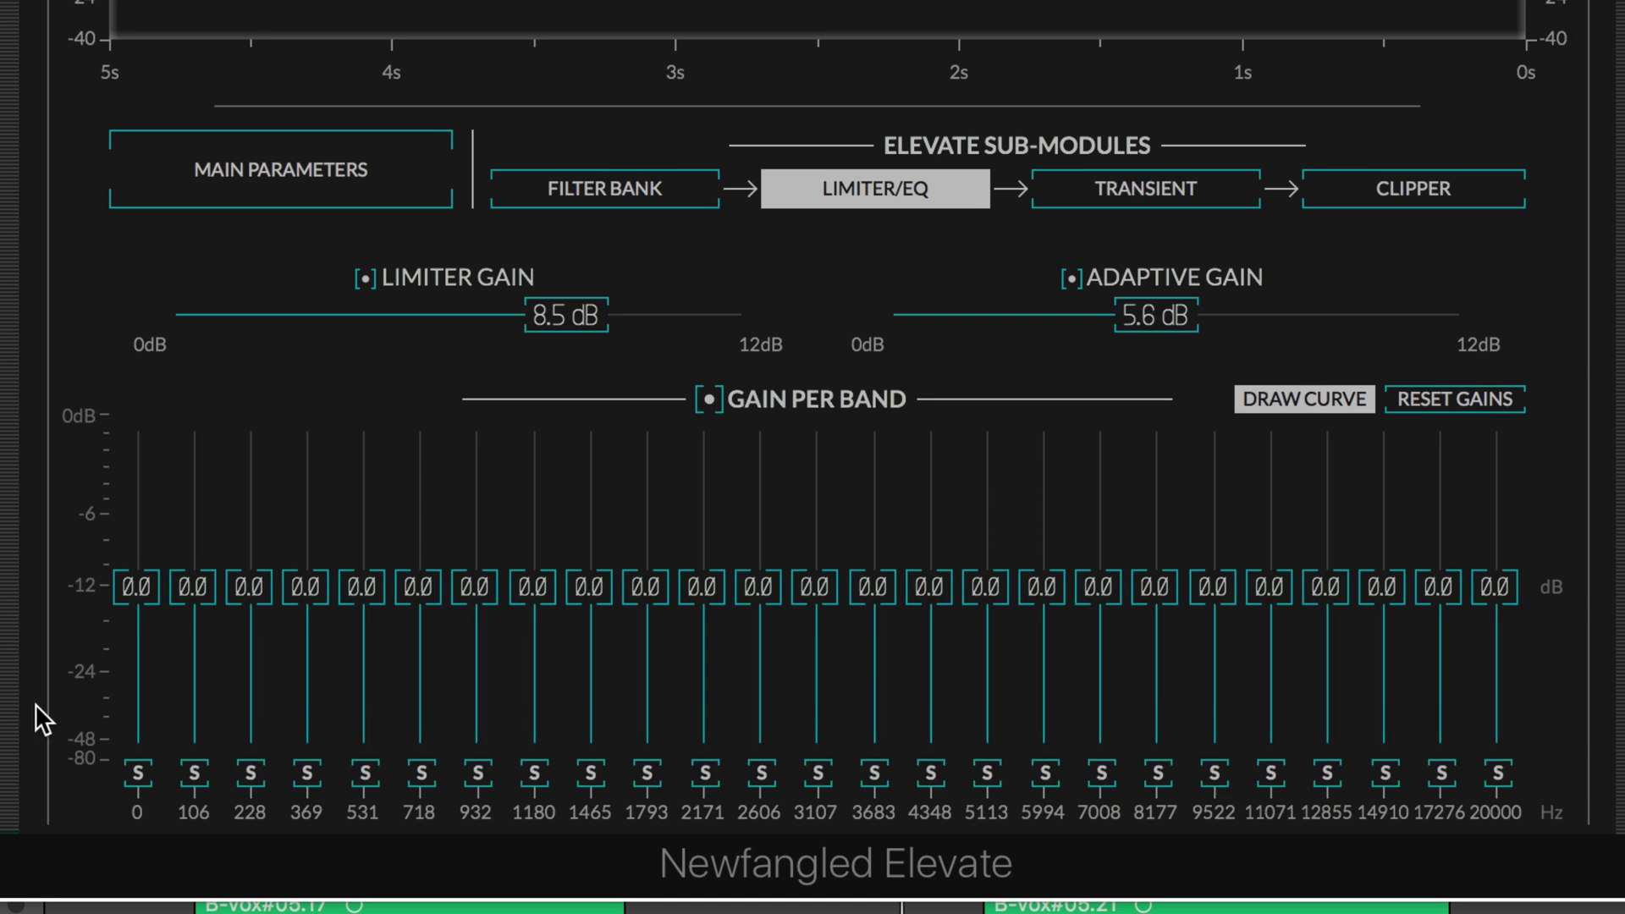
mouse_move(298, 593)
left_mouse_down()
mouse_move(355, 530)
mouse_move(702, 464)
mouse_move(873, 526)
mouse_move(1040, 659)
mouse_move(1124, 776)
mouse_move(1183, 786)
mouse_move(1472, 745)
mouse_move(1506, 639)
mouse_move(1505, 520)
mouse_move(1456, 477)
mouse_move(1295, 415)
mouse_move(1194, 408)
mouse_move(967, 421)
mouse_move(742, 463)
mouse_move(646, 499)
mouse_move(380, 659)
mouse_move(264, 620)
left_mouse_up()
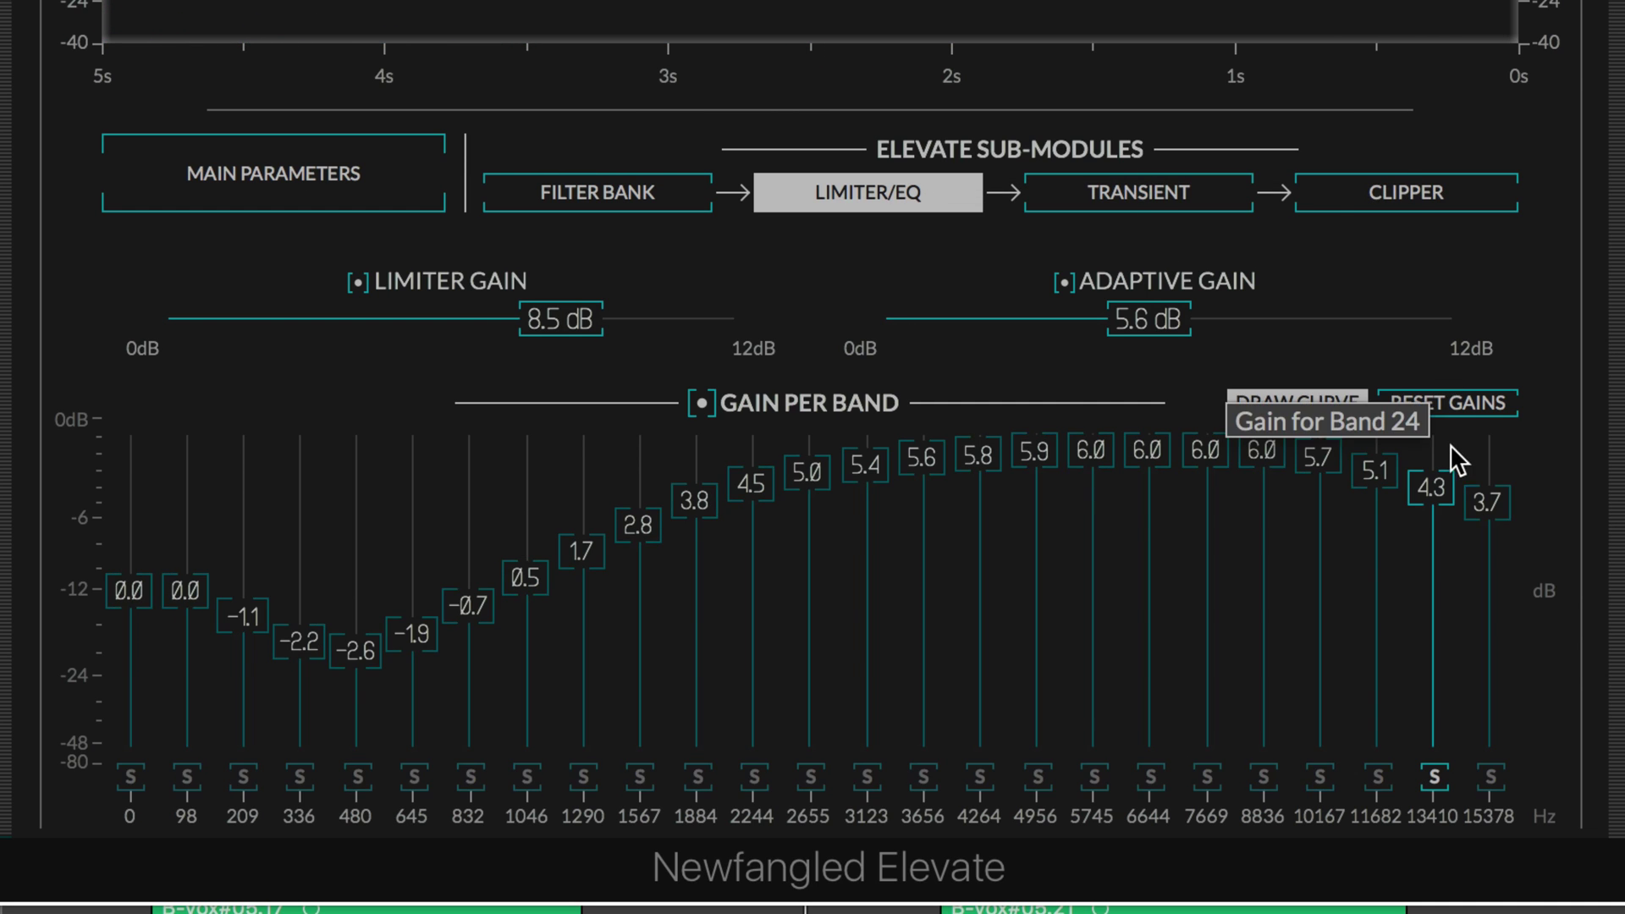
left_click(1458, 394)
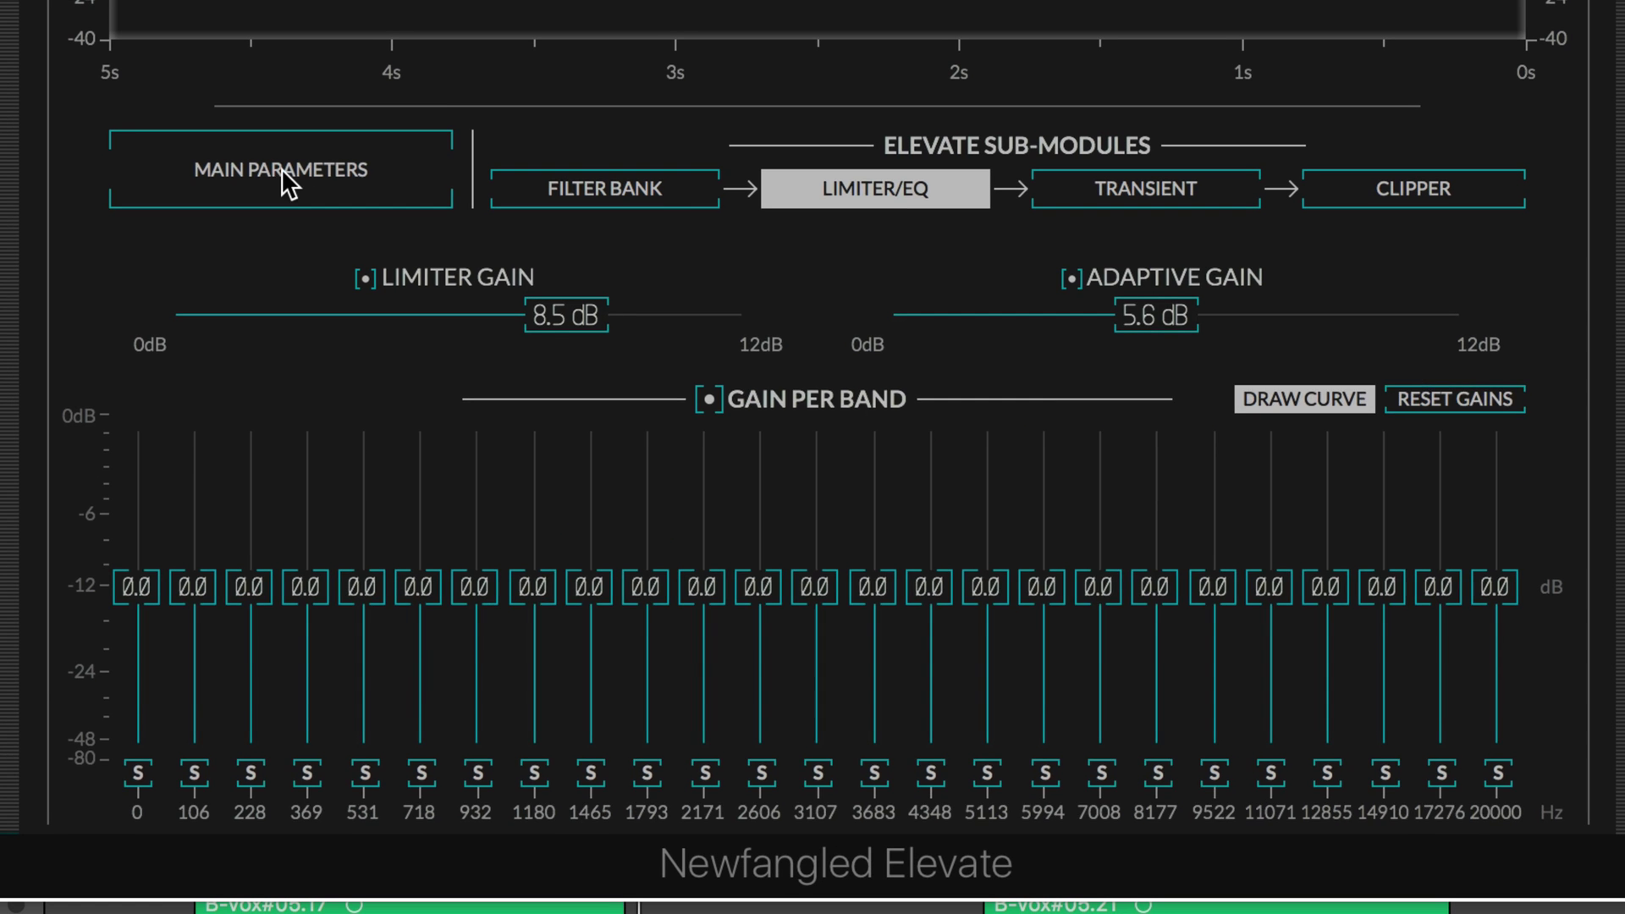
Step: Back on Main Parameters, enable Adaptive Transient and raise Transient Emphasis from 50% to 79%
left_click(313, 208)
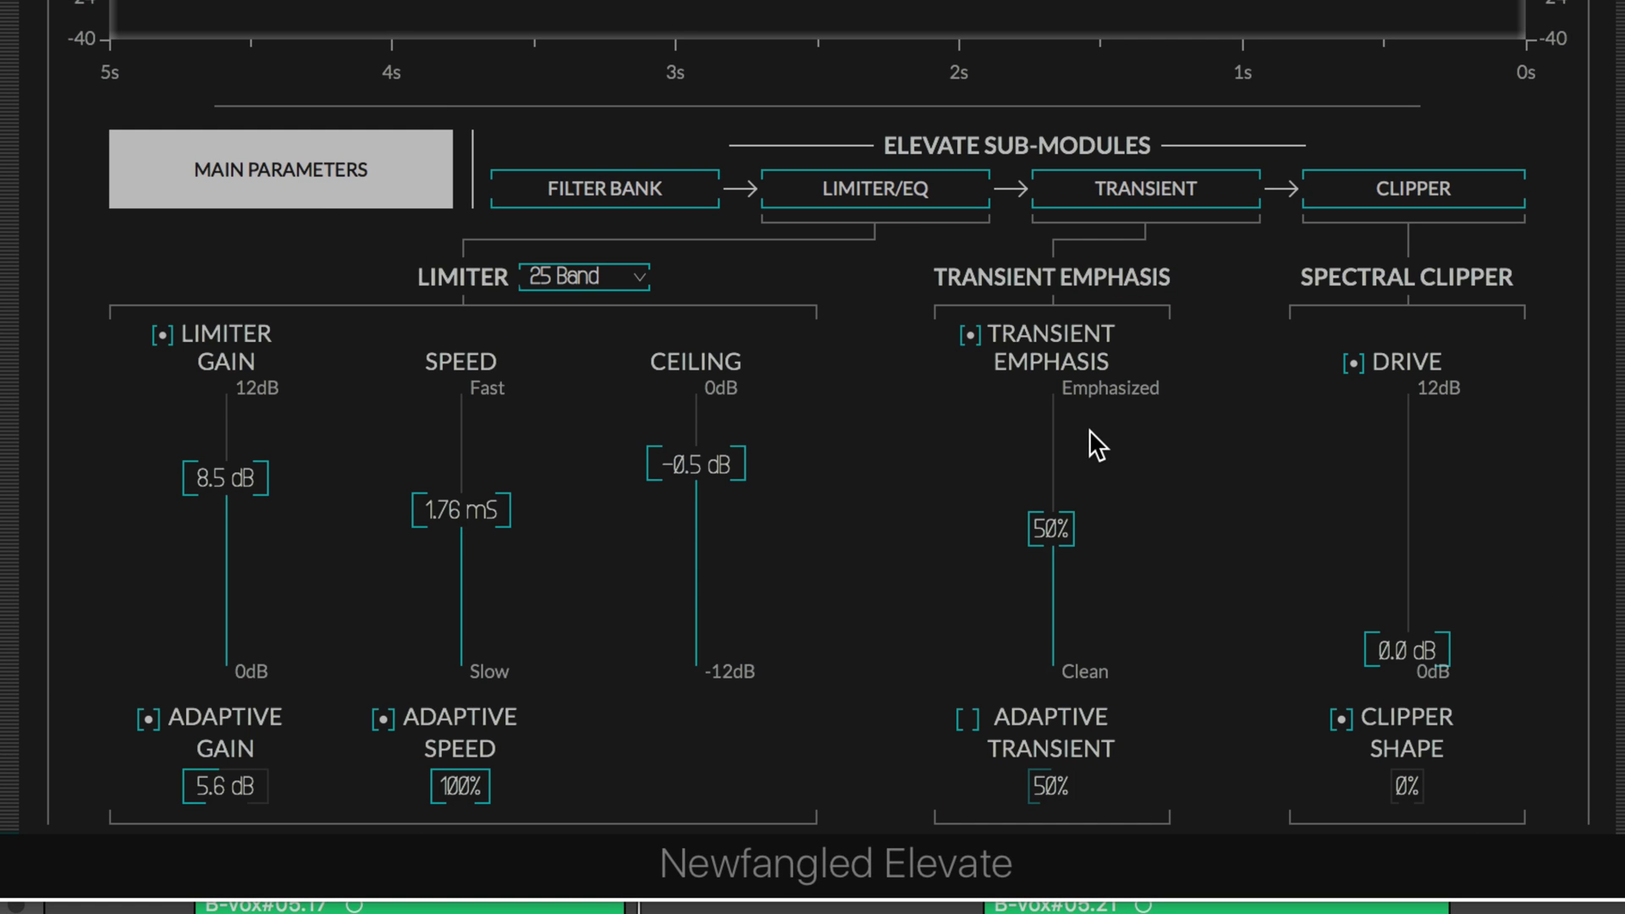
mouse_move(1090, 429)
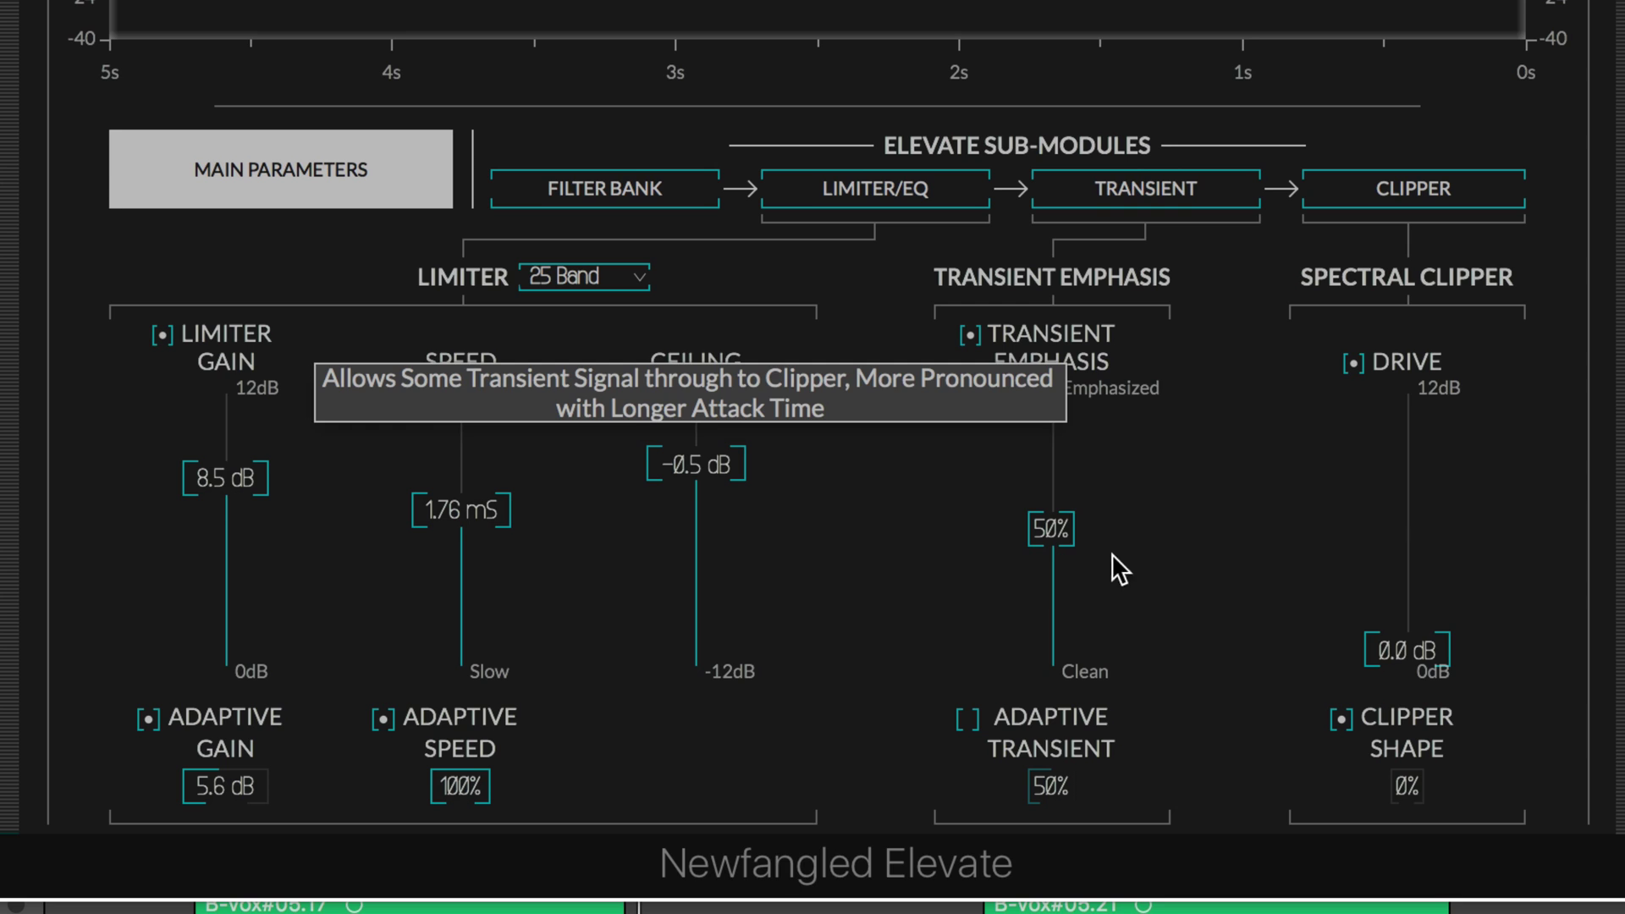
left_click(969, 719)
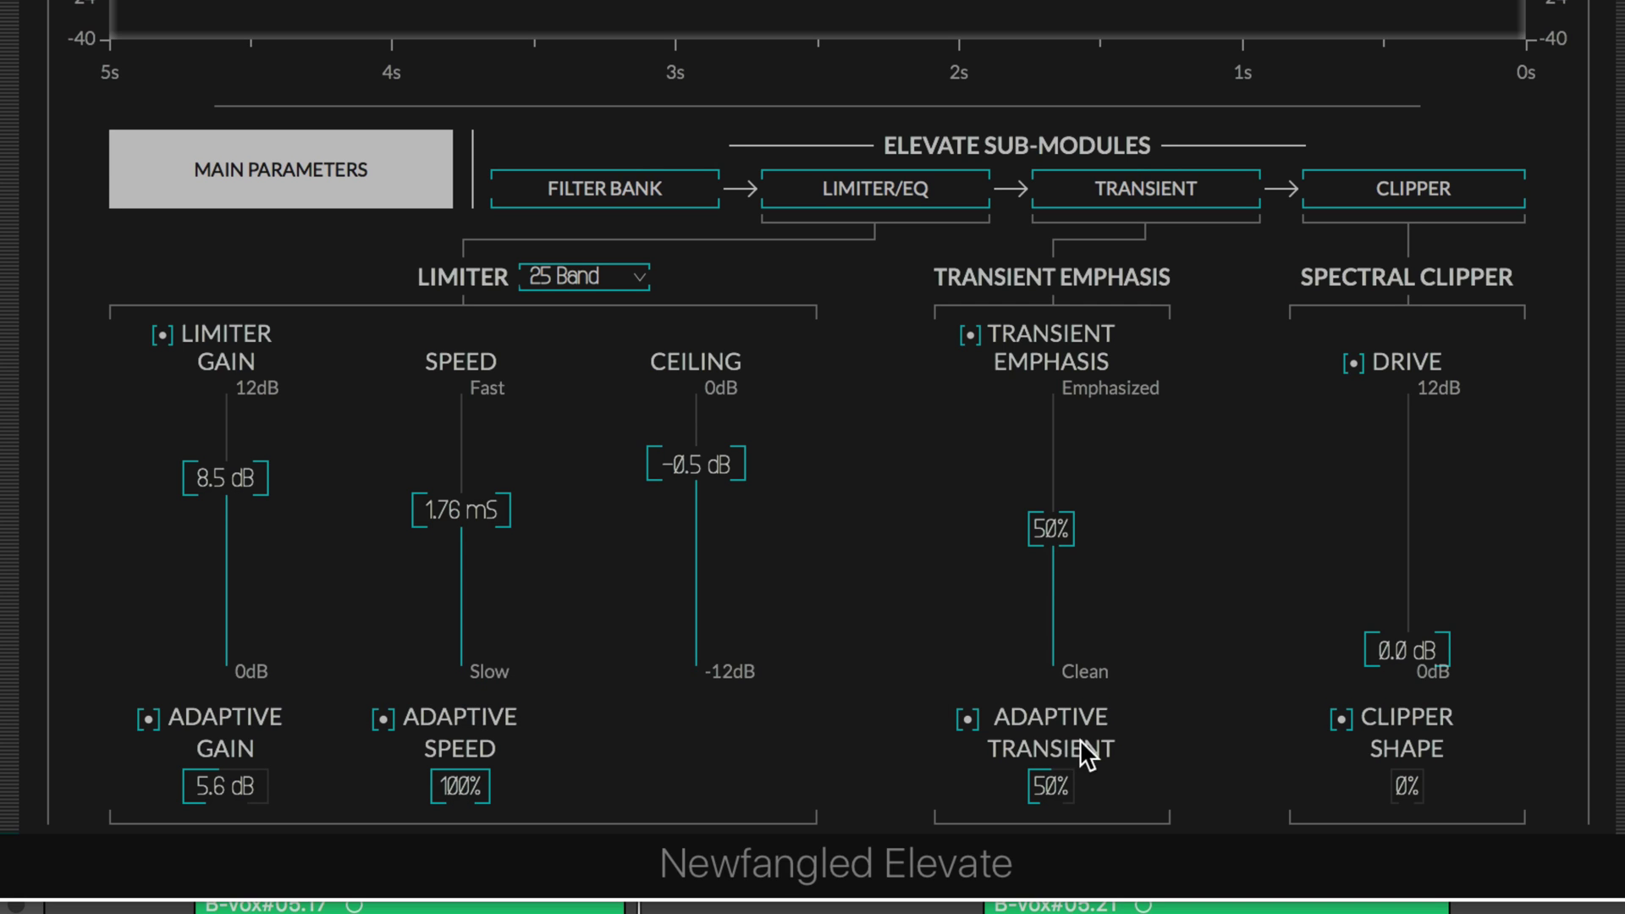
left_click_drag(1059, 522, 1051, 388)
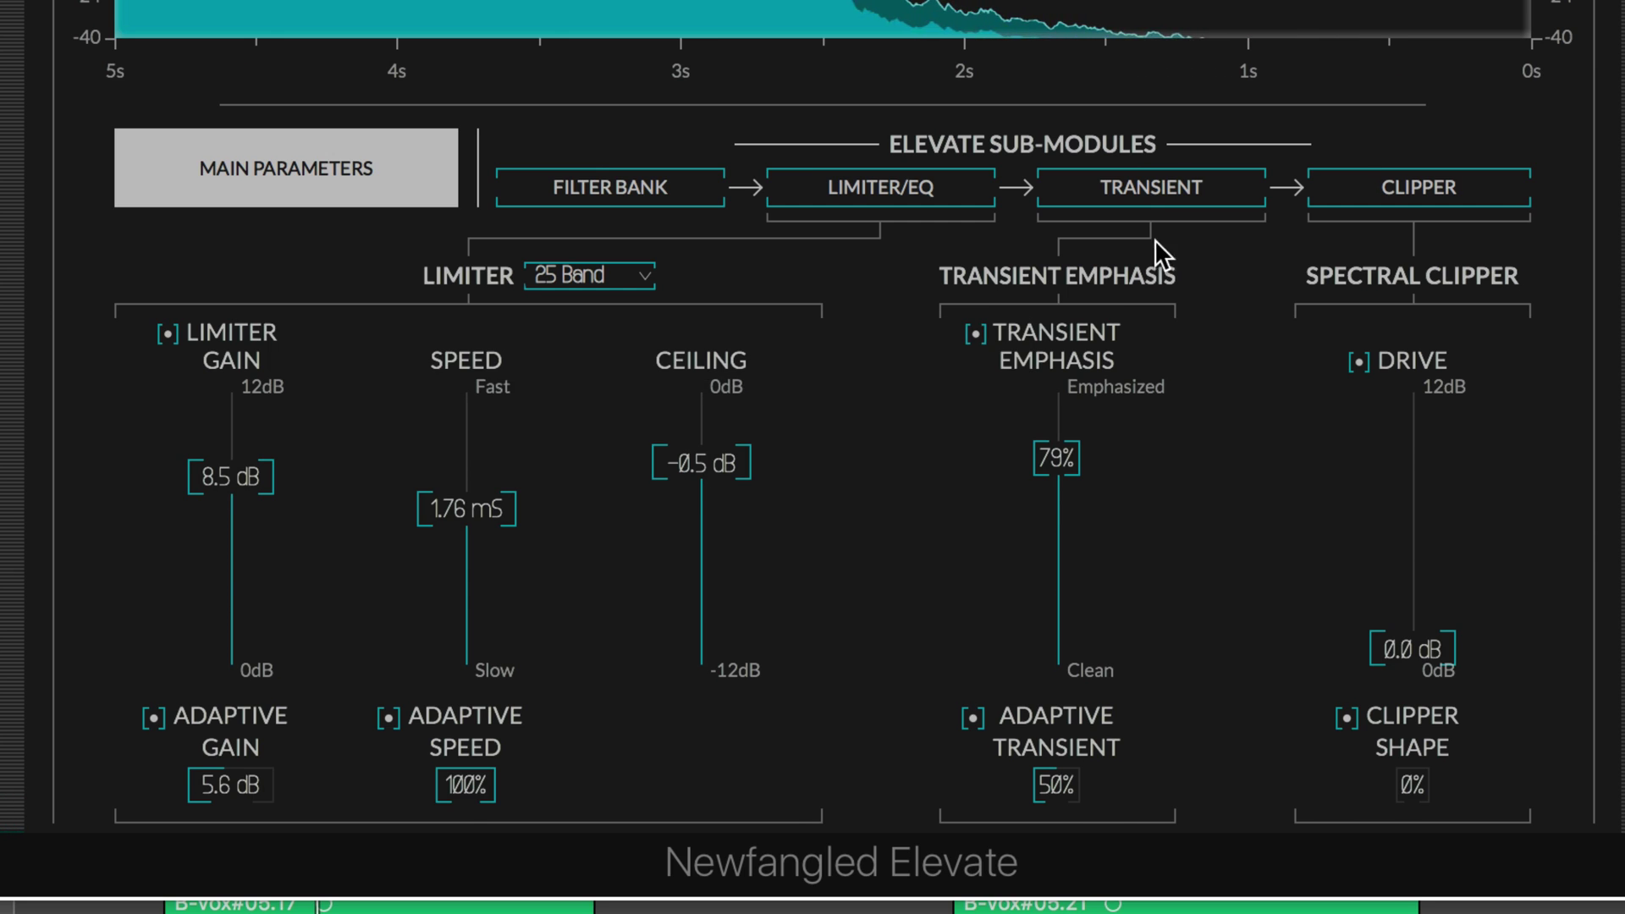
Step: Set Adaptive Transient to 100%, draw a per-band emphasis curve from 100% to 186%, and set Transient Emphasis to 91%
left_click(1152, 186)
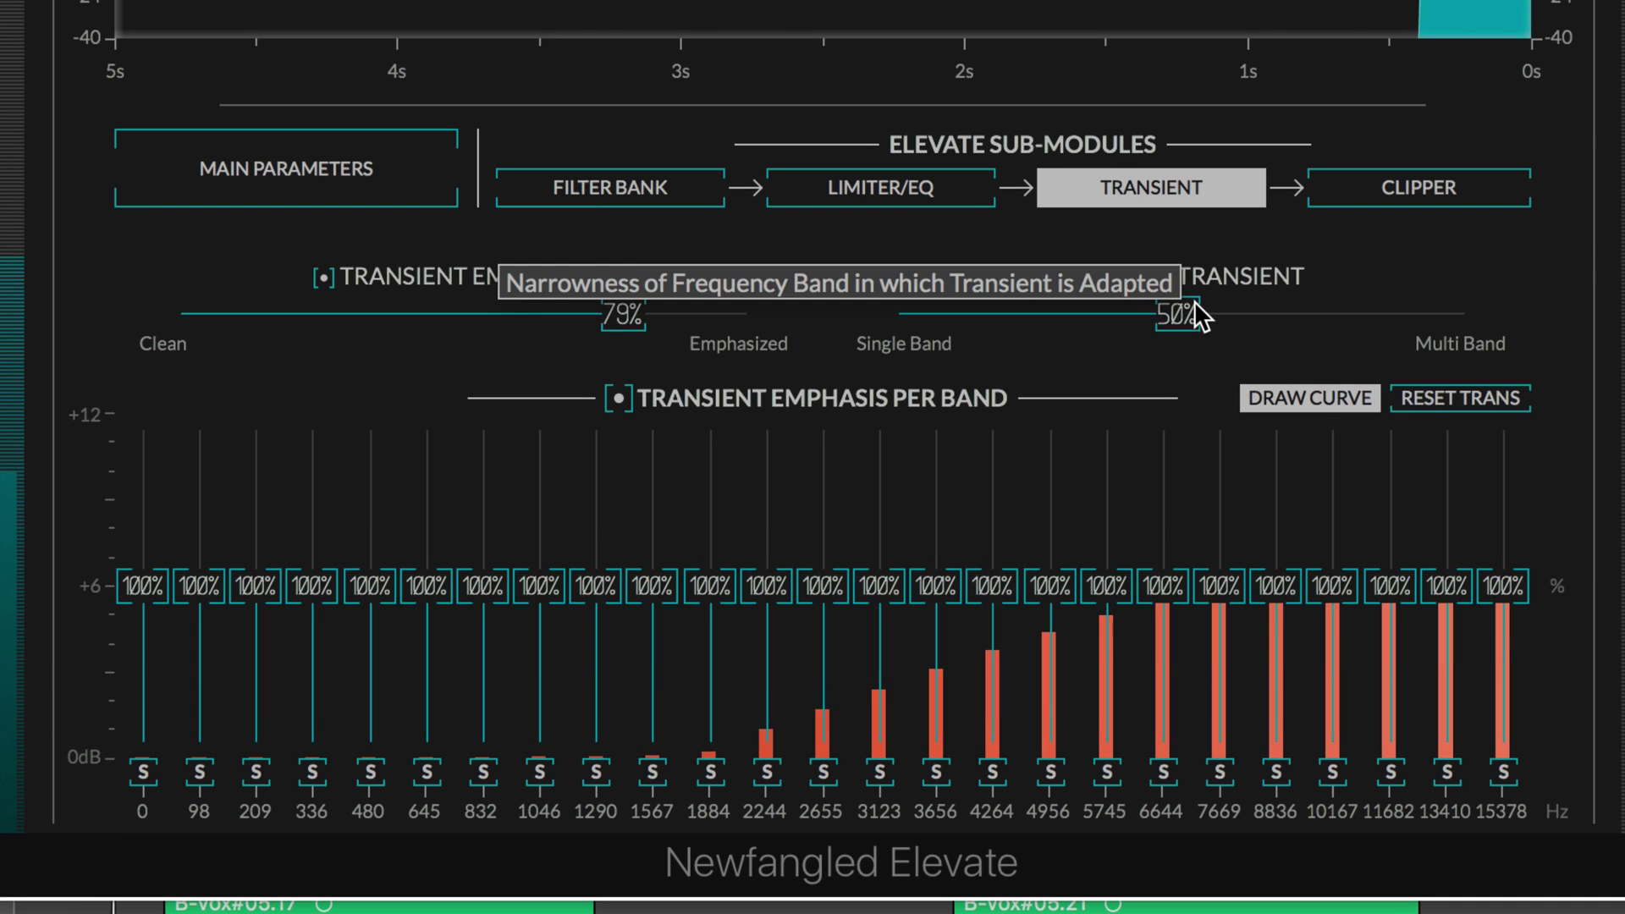
left_click_drag(1194, 314, 1446, 342)
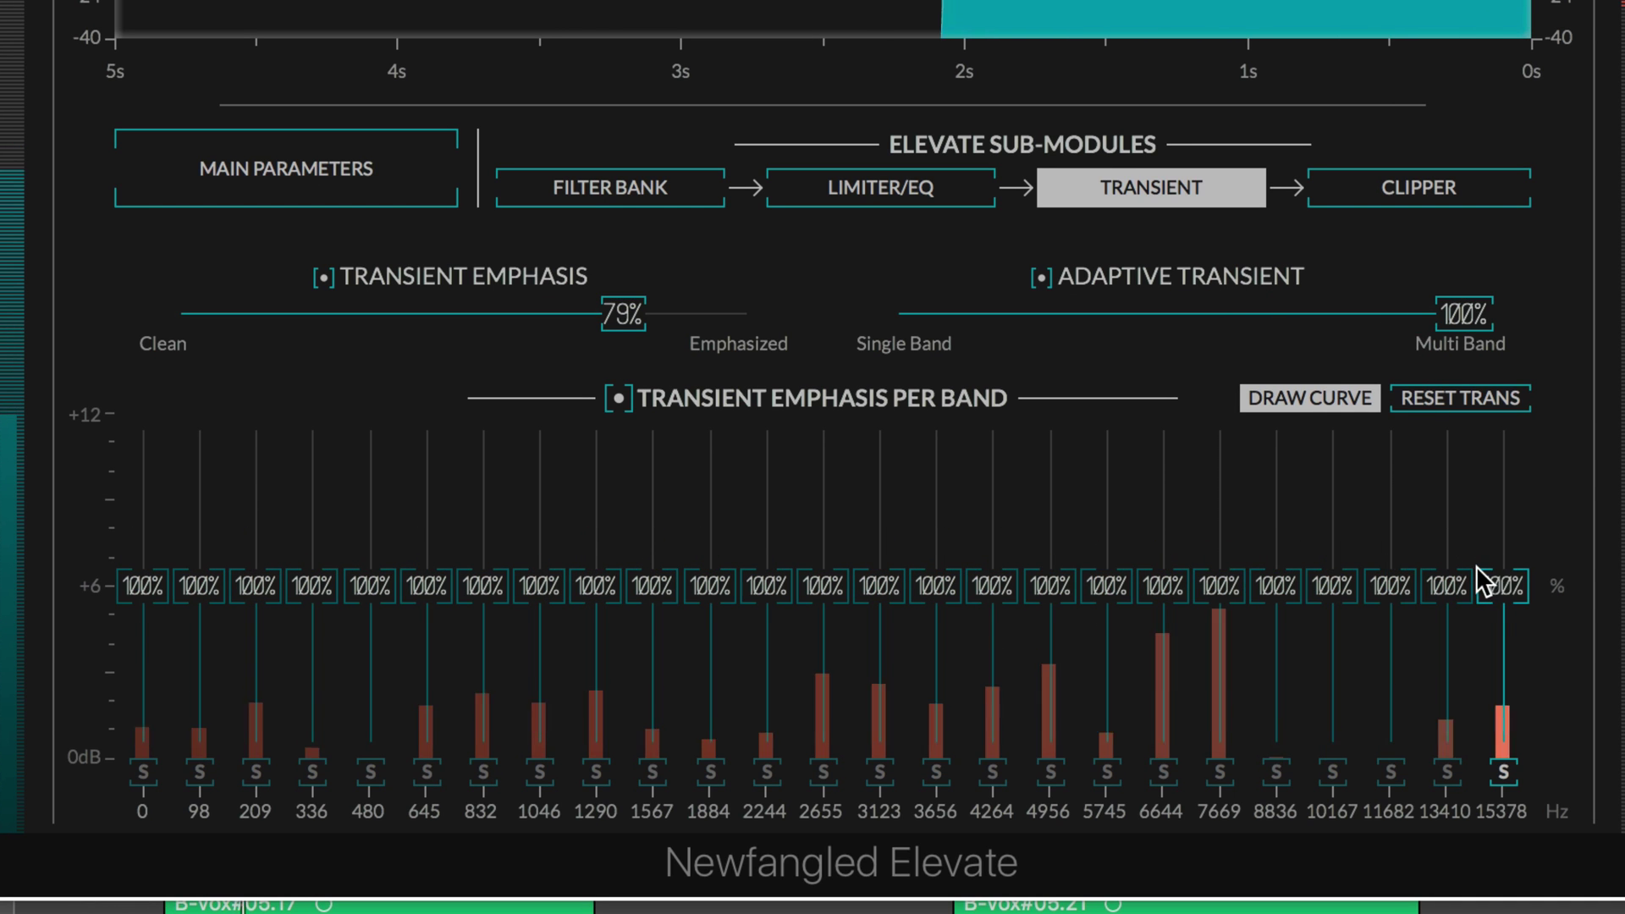
mouse_move(1477, 565)
left_mouse_down()
mouse_move(1437, 468)
mouse_move(1327, 446)
mouse_move(775, 440)
mouse_move(676, 460)
mouse_move(590, 512)
mouse_move(463, 705)
mouse_move(276, 660)
mouse_move(345, 470)
mouse_move(449, 448)
mouse_move(817, 541)
mouse_move(943, 495)
left_mouse_up()
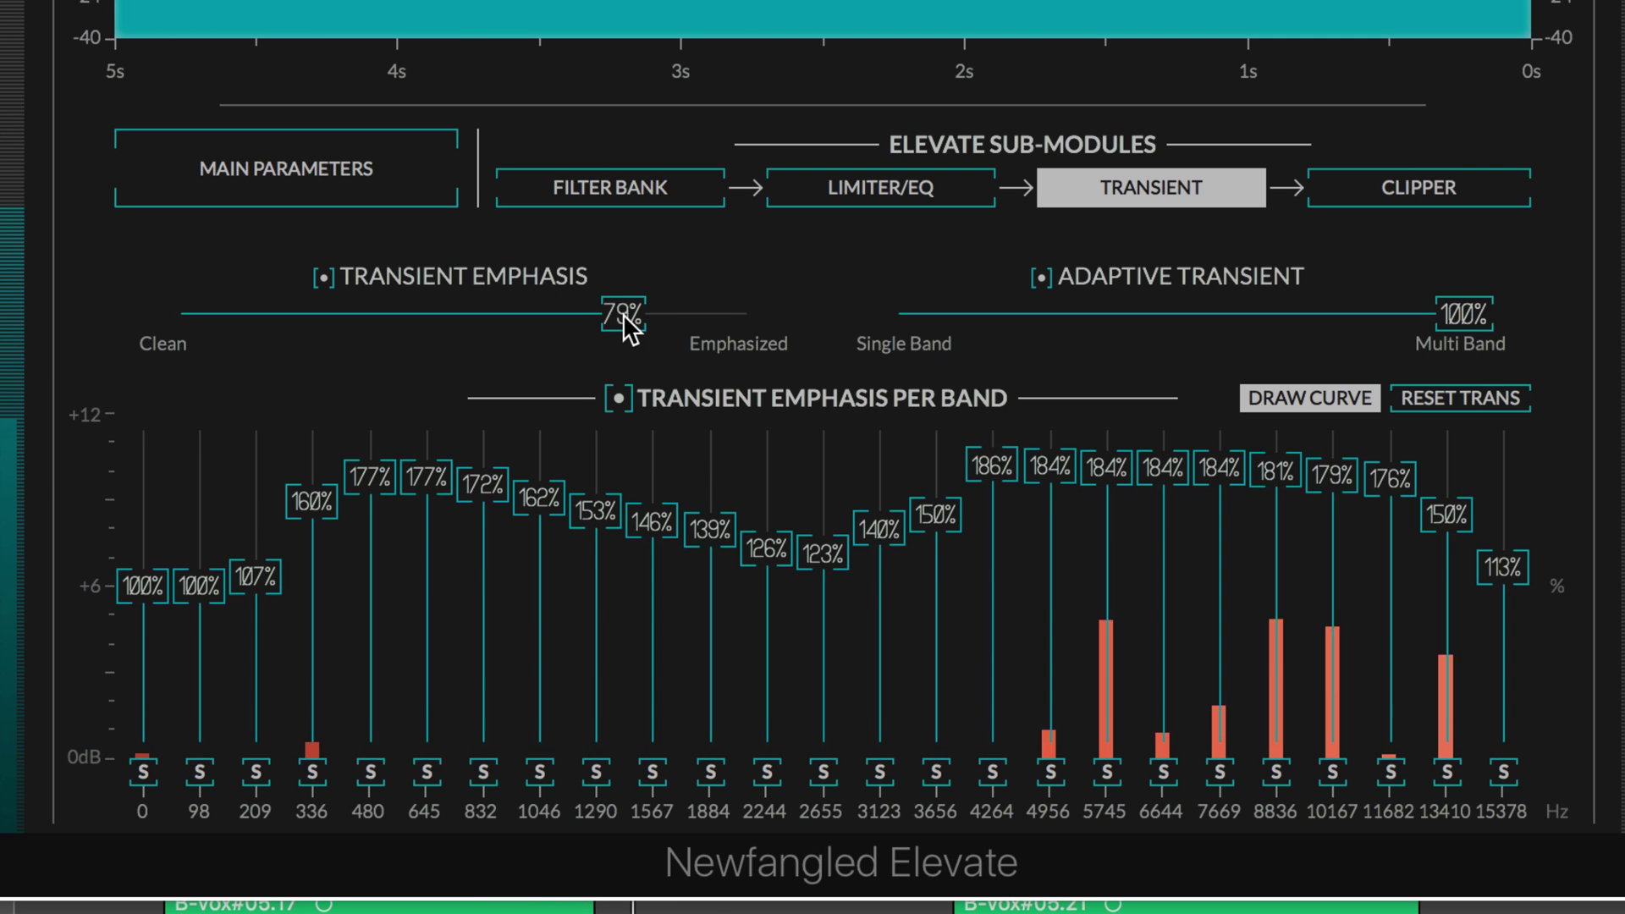
left_click_drag(624, 314, 684, 325)
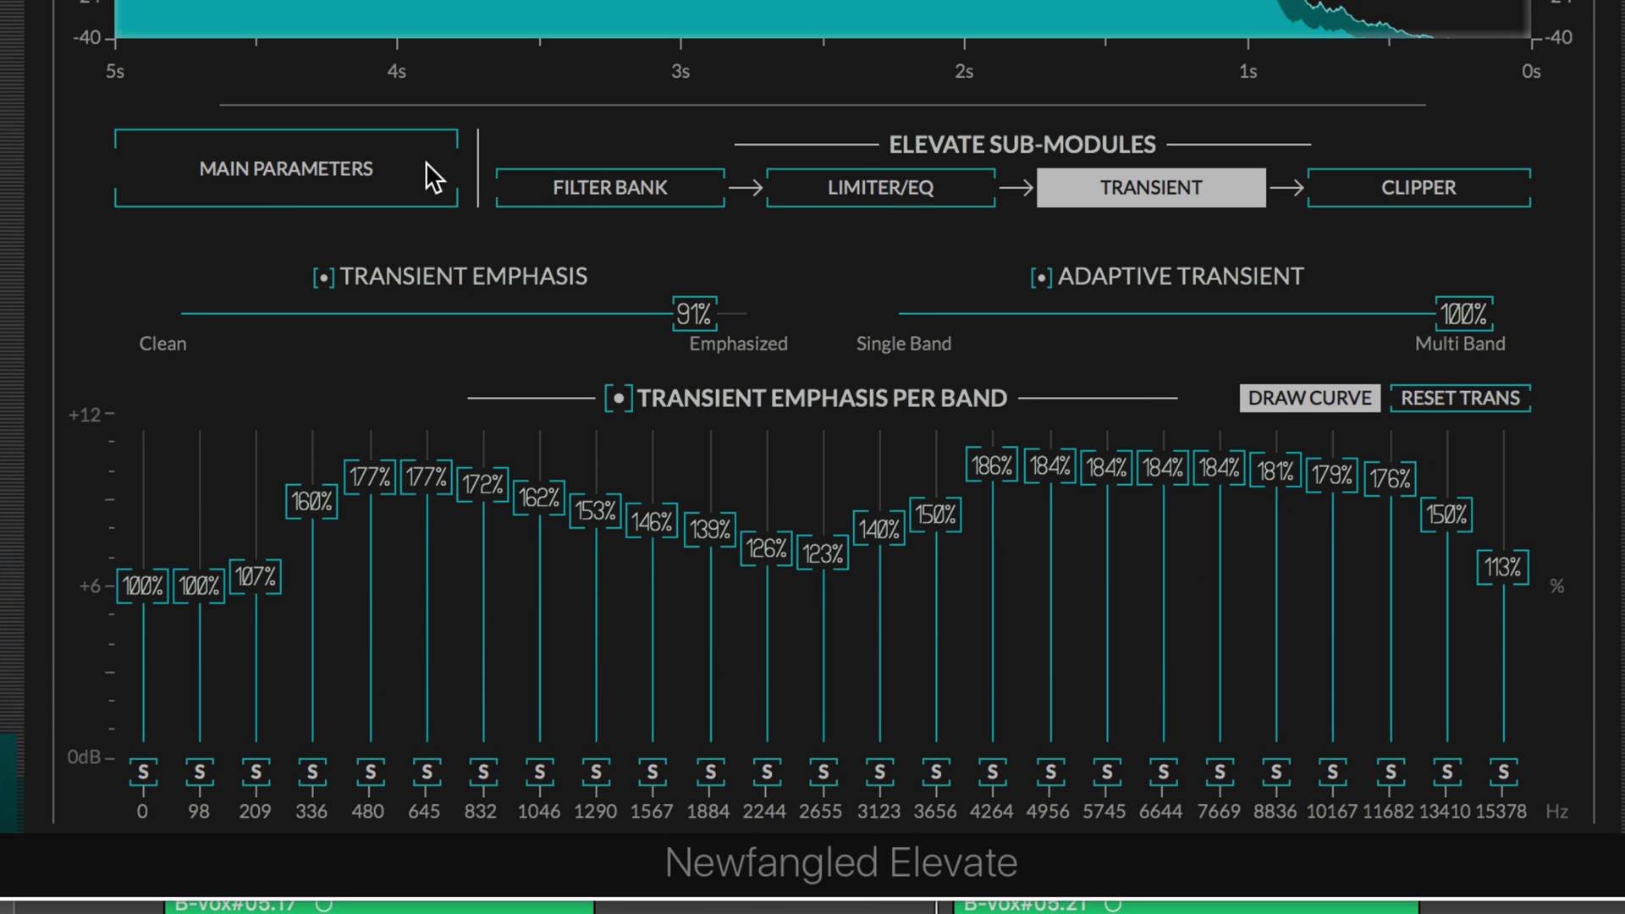
Step: Raise Clipper Shape from 0% to 6% on the main parameters page
left_click(286, 171)
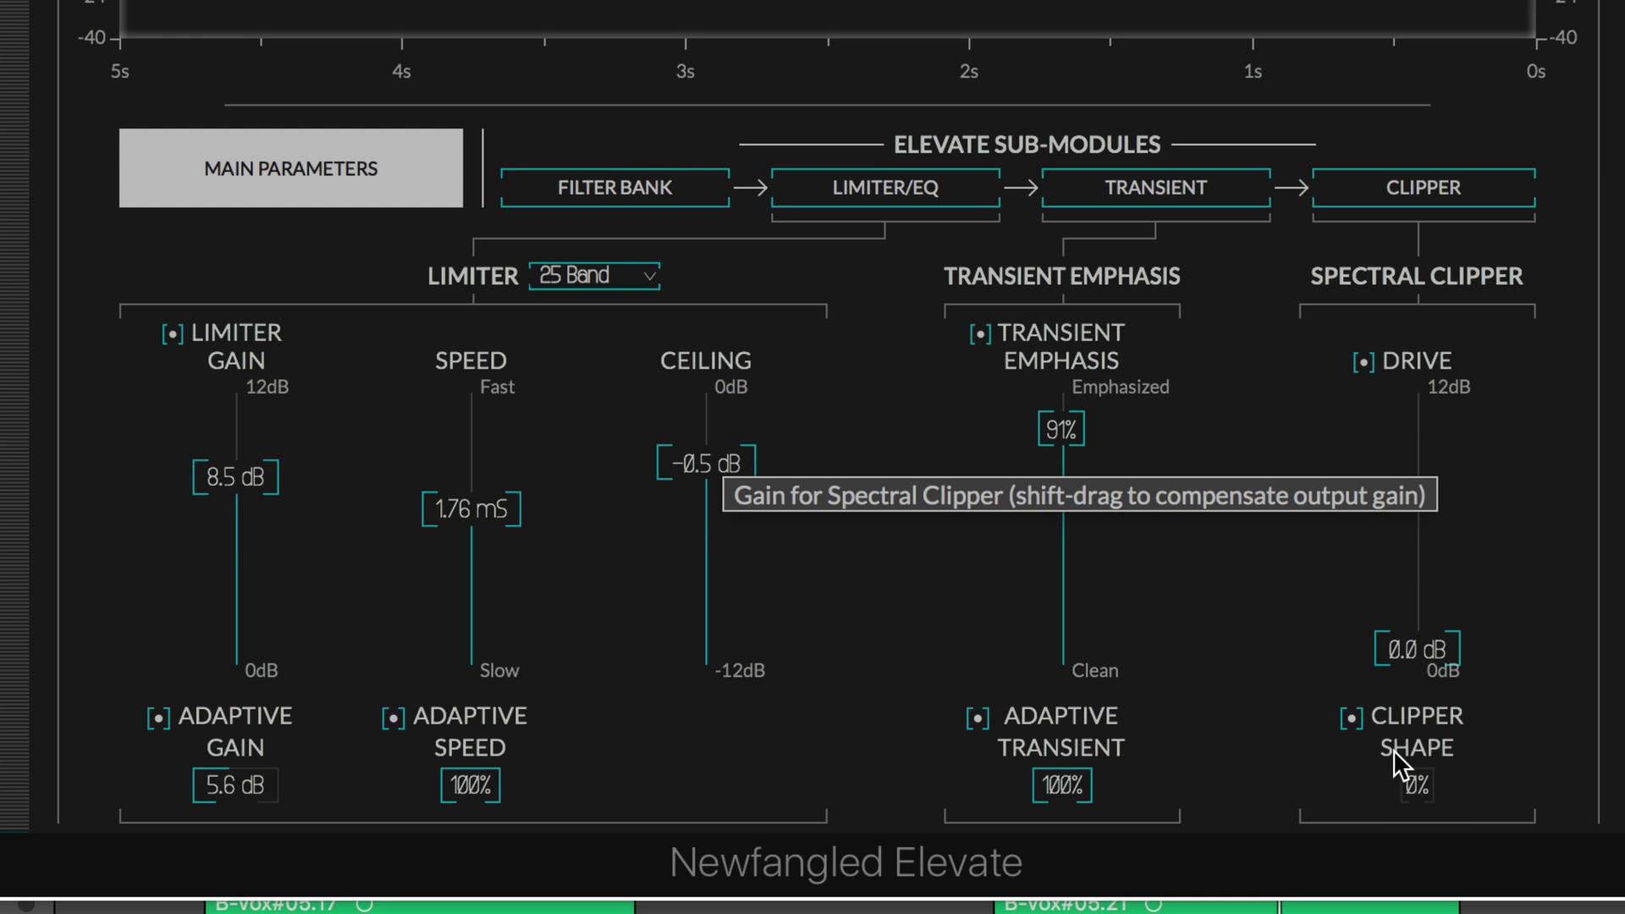
left_click_drag(1420, 744, 1418, 753)
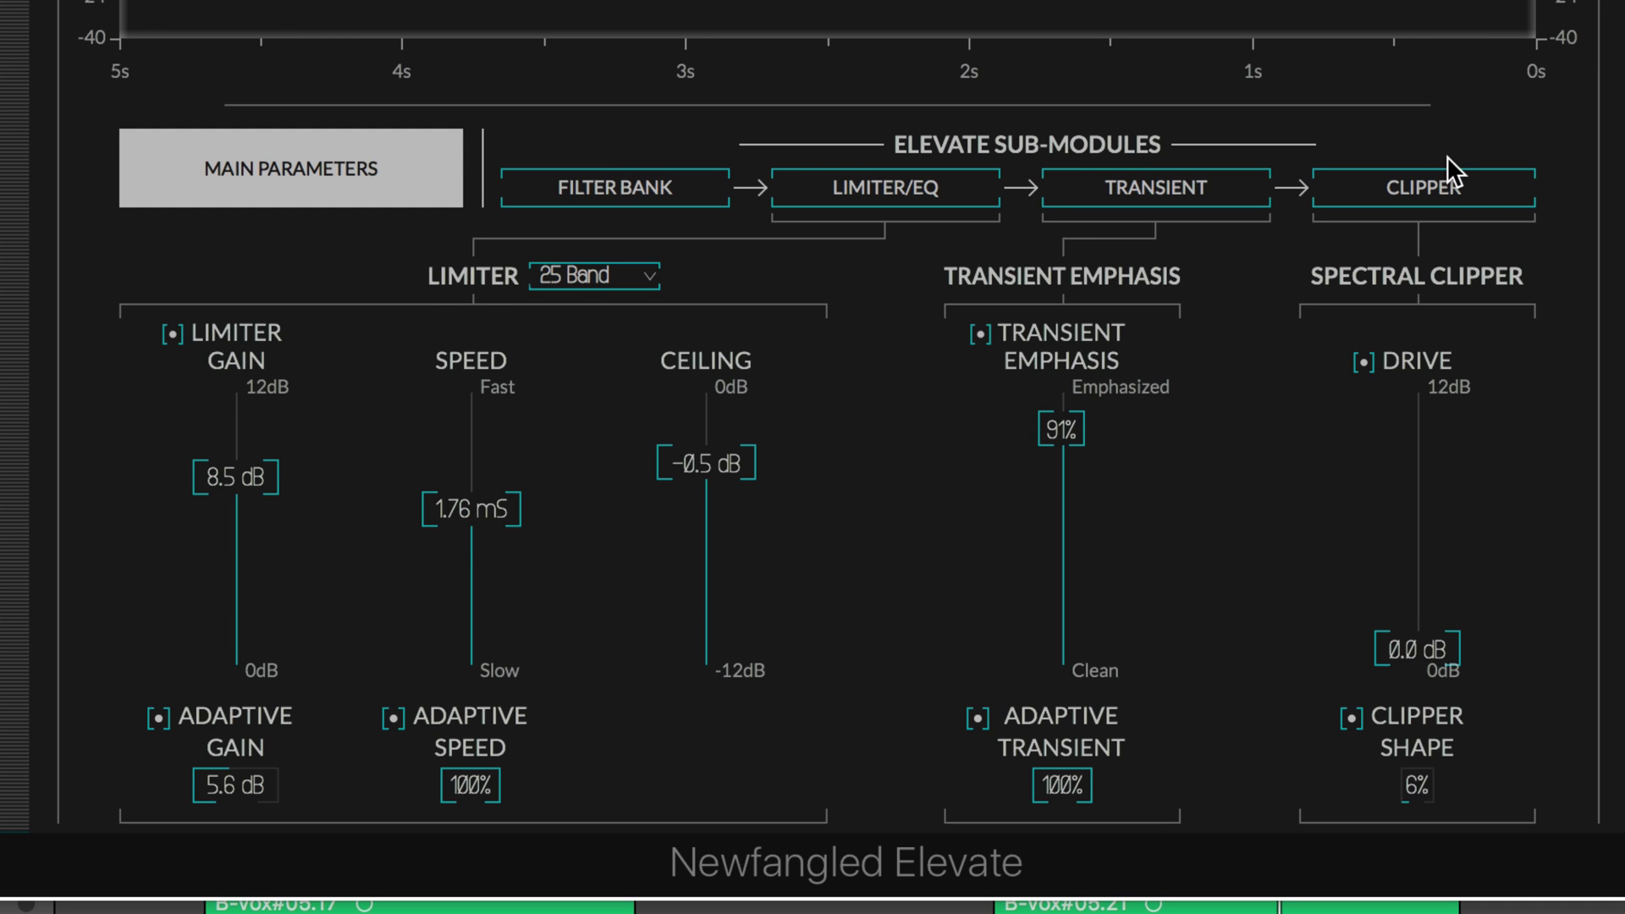
Step: Dial the spectral clipper Drive to 0.9 dB with Clipper Shape at 0% on the curve page
left_click(1475, 190)
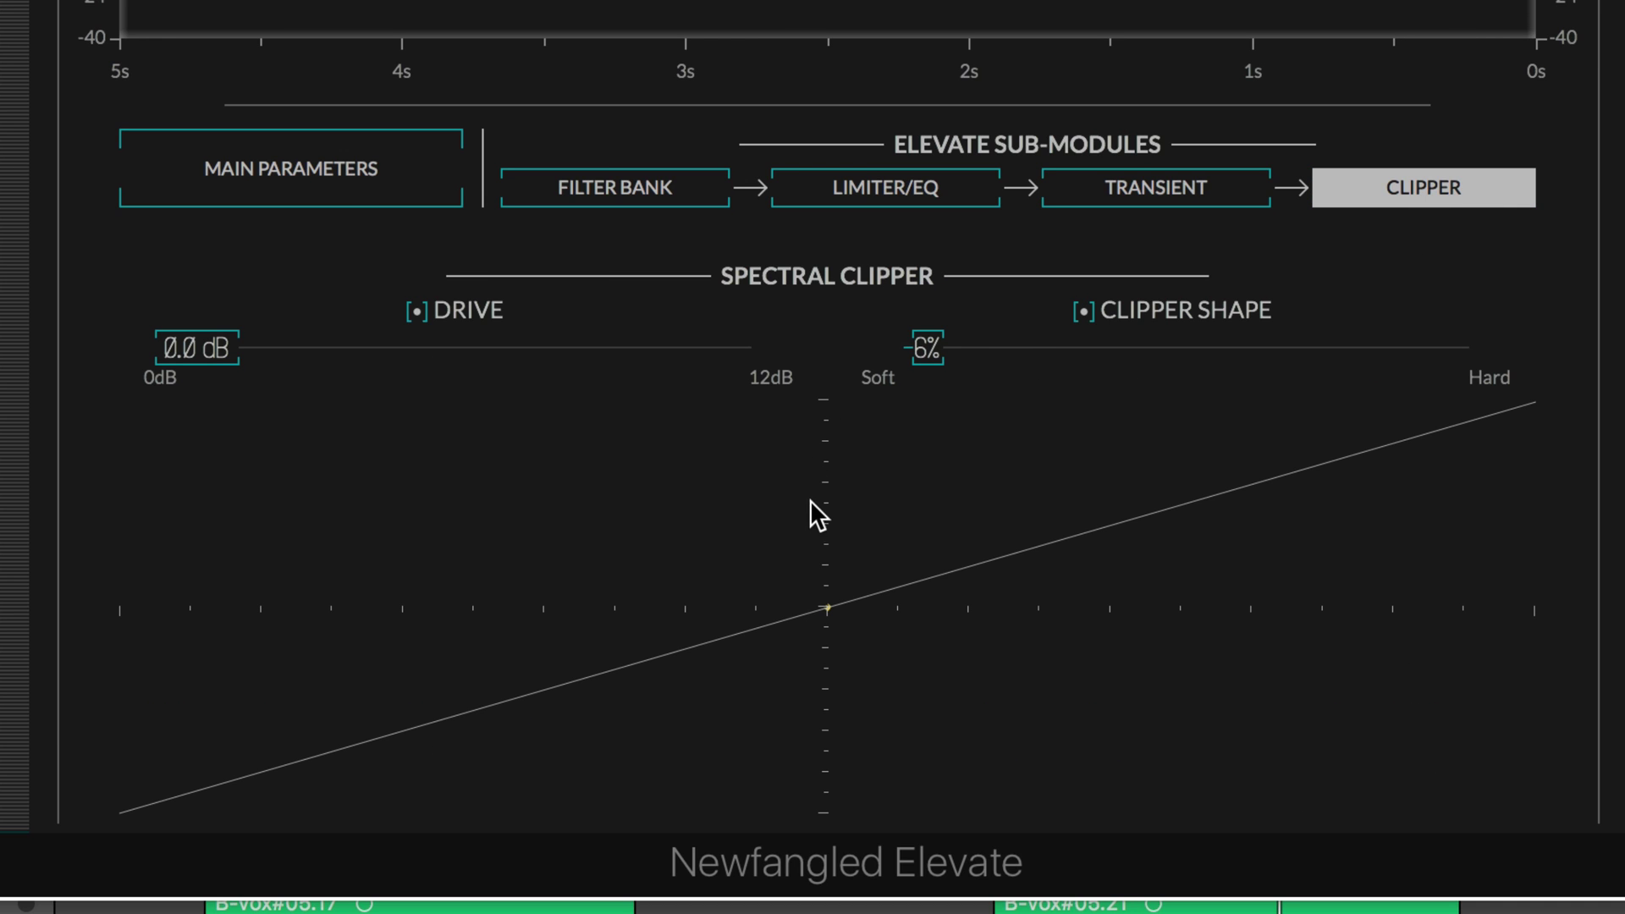
left_click(366, 178)
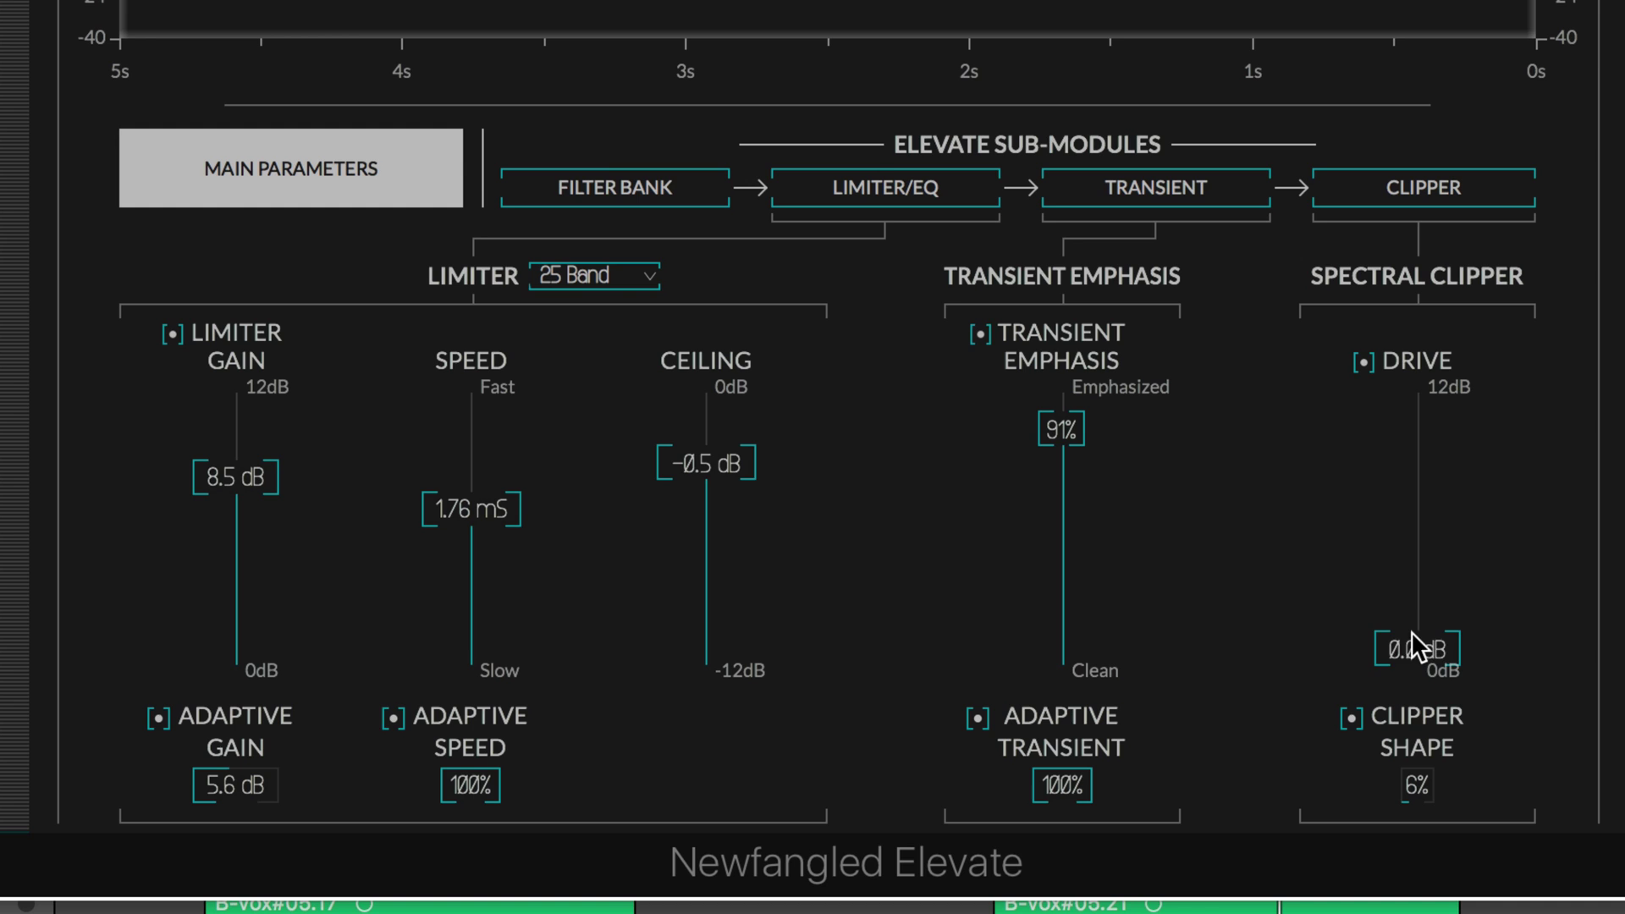
left_click_drag(1410, 632, 1414, 545)
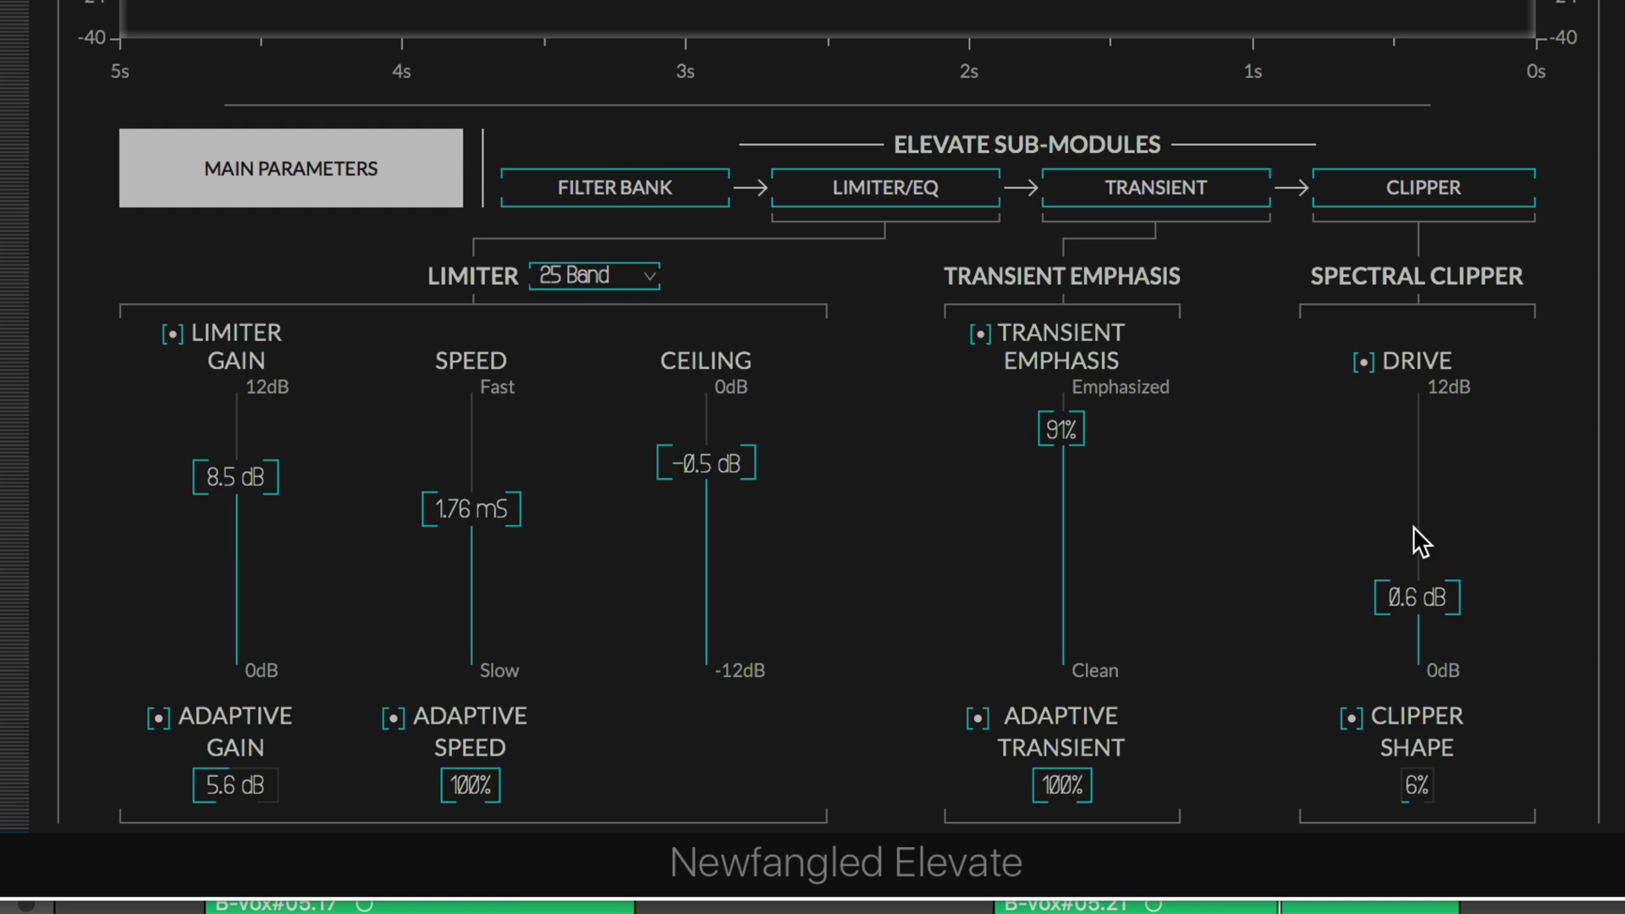
left_click(1433, 185)
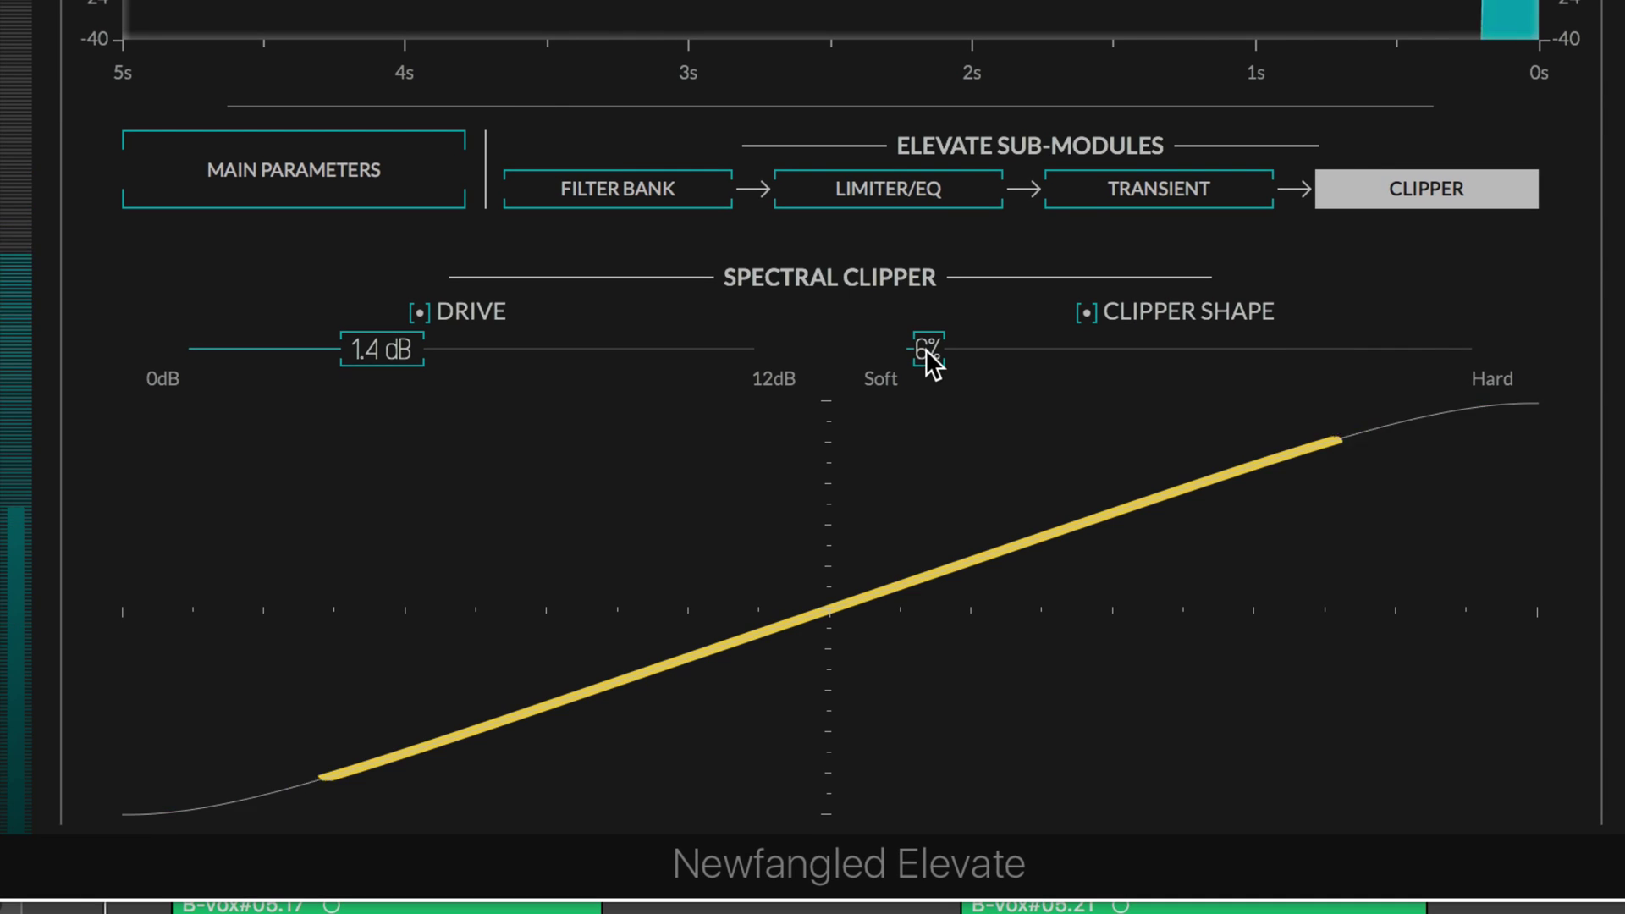
left_click_drag(931, 356, 1194, 364)
left_click_drag(410, 354, 672, 369)
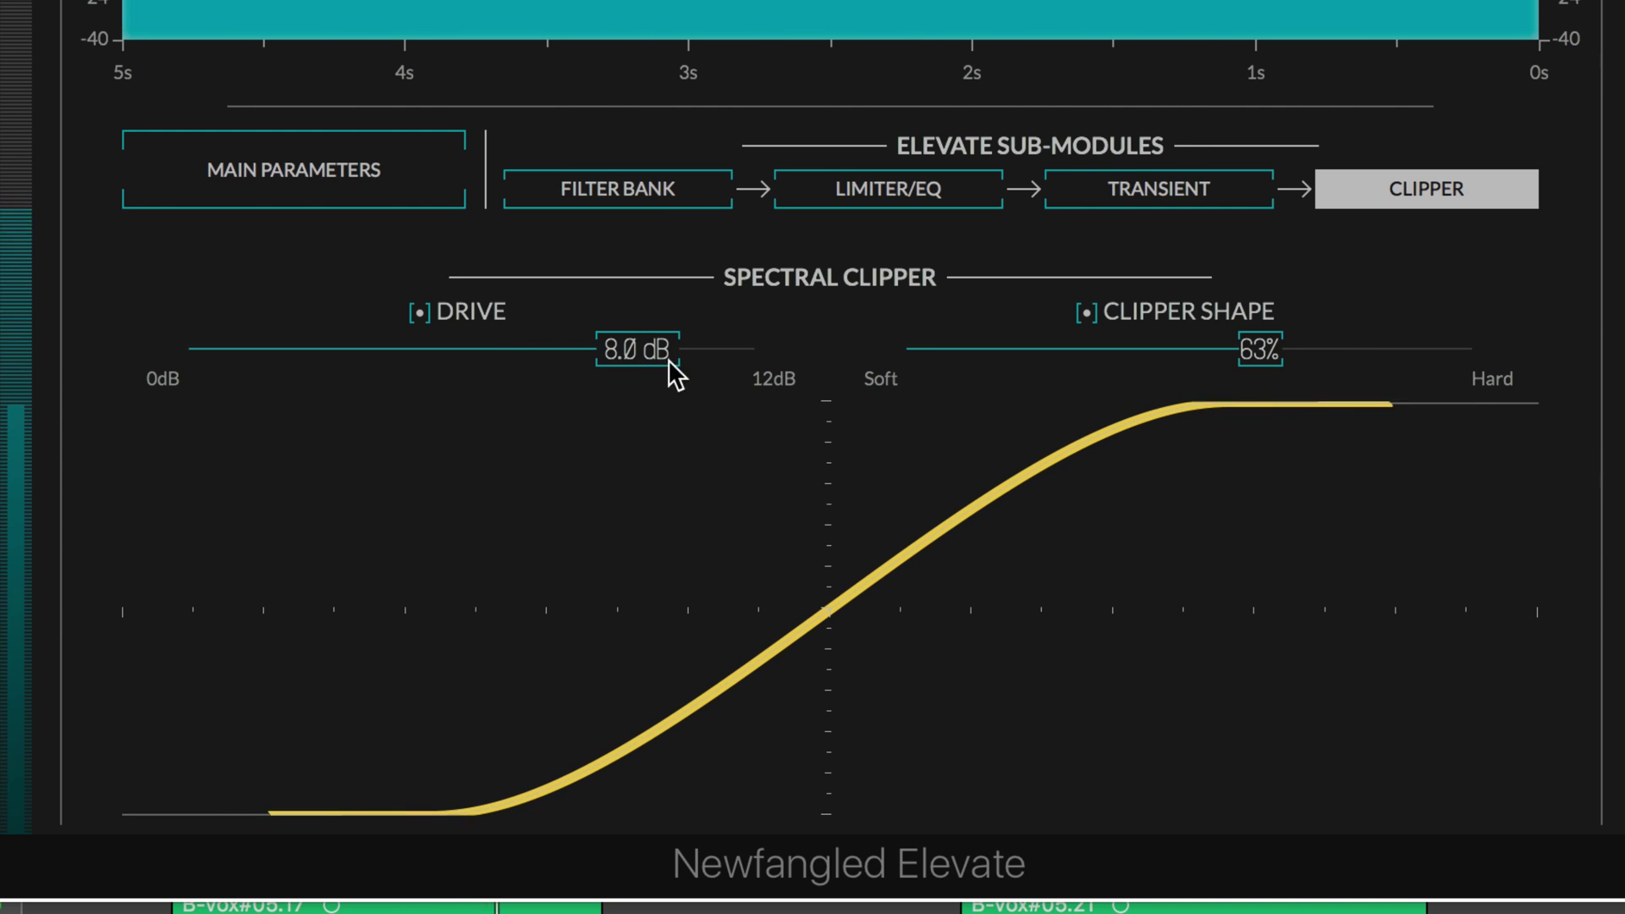
left_click_drag(1261, 355, 1101, 358)
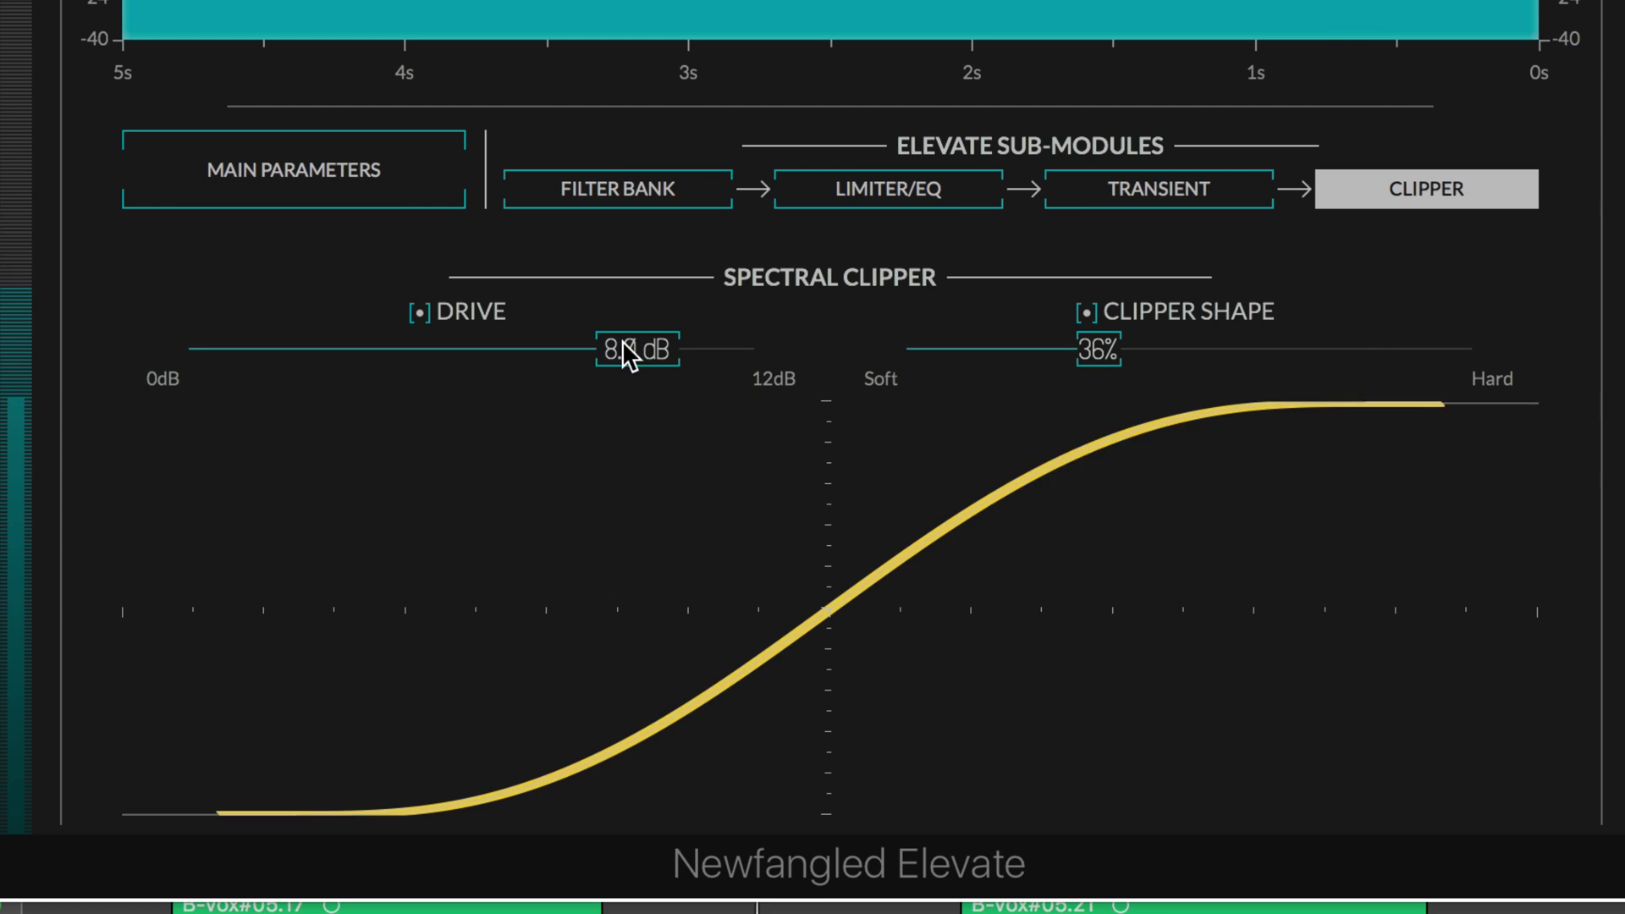
left_click_drag(635, 352, 382, 354)
left_click_drag(1091, 351, 896, 352)
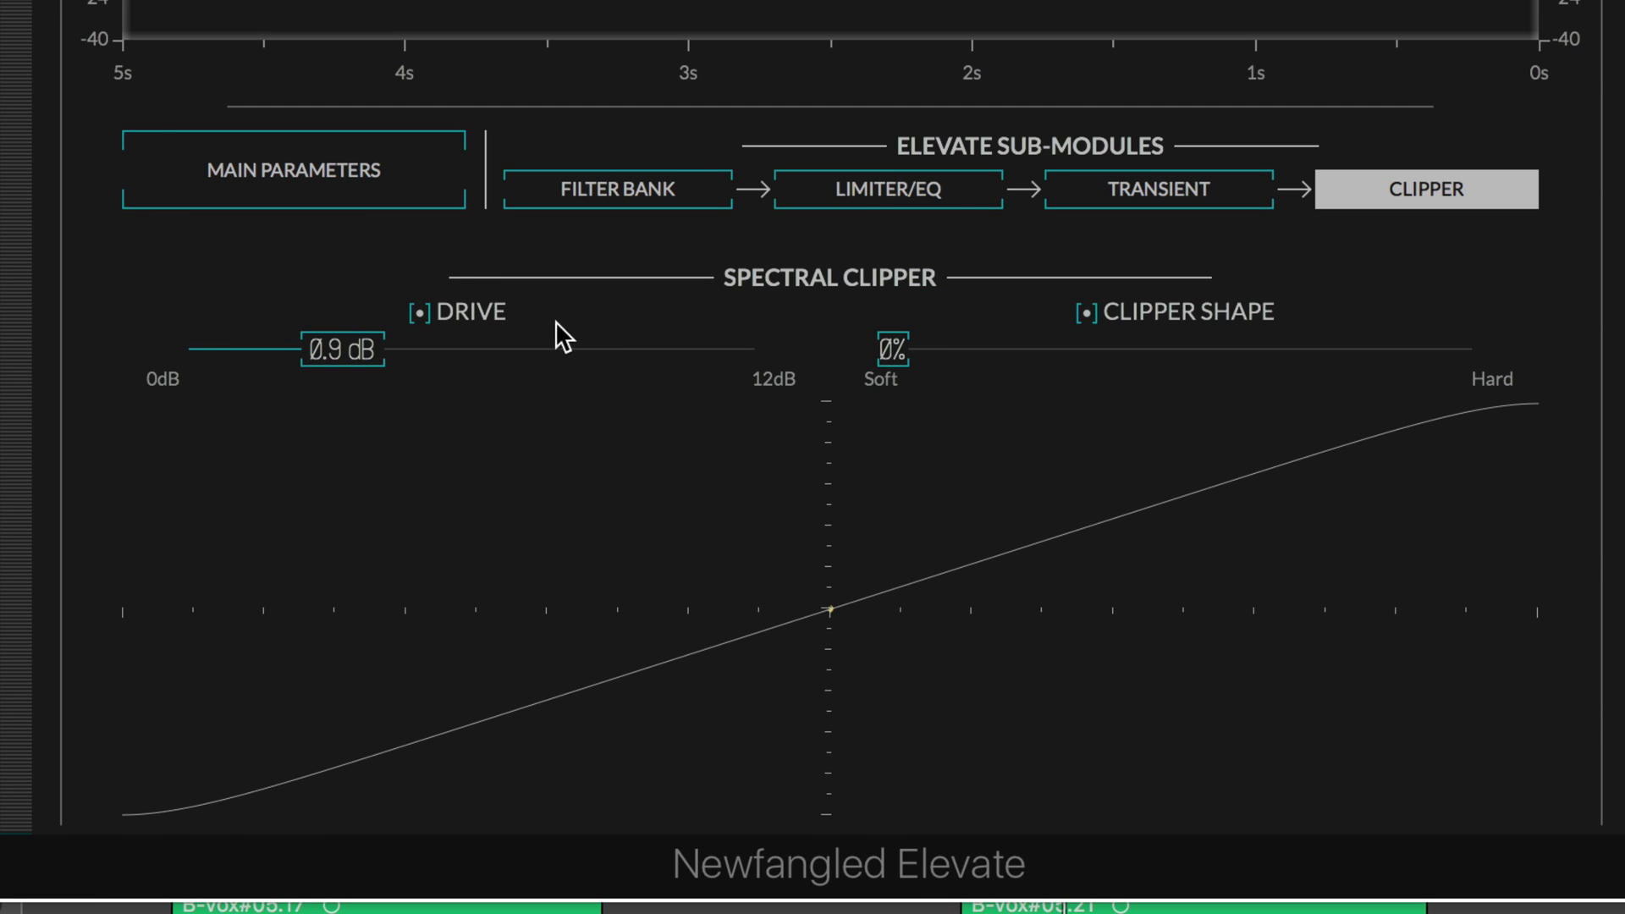
left_click(310, 182)
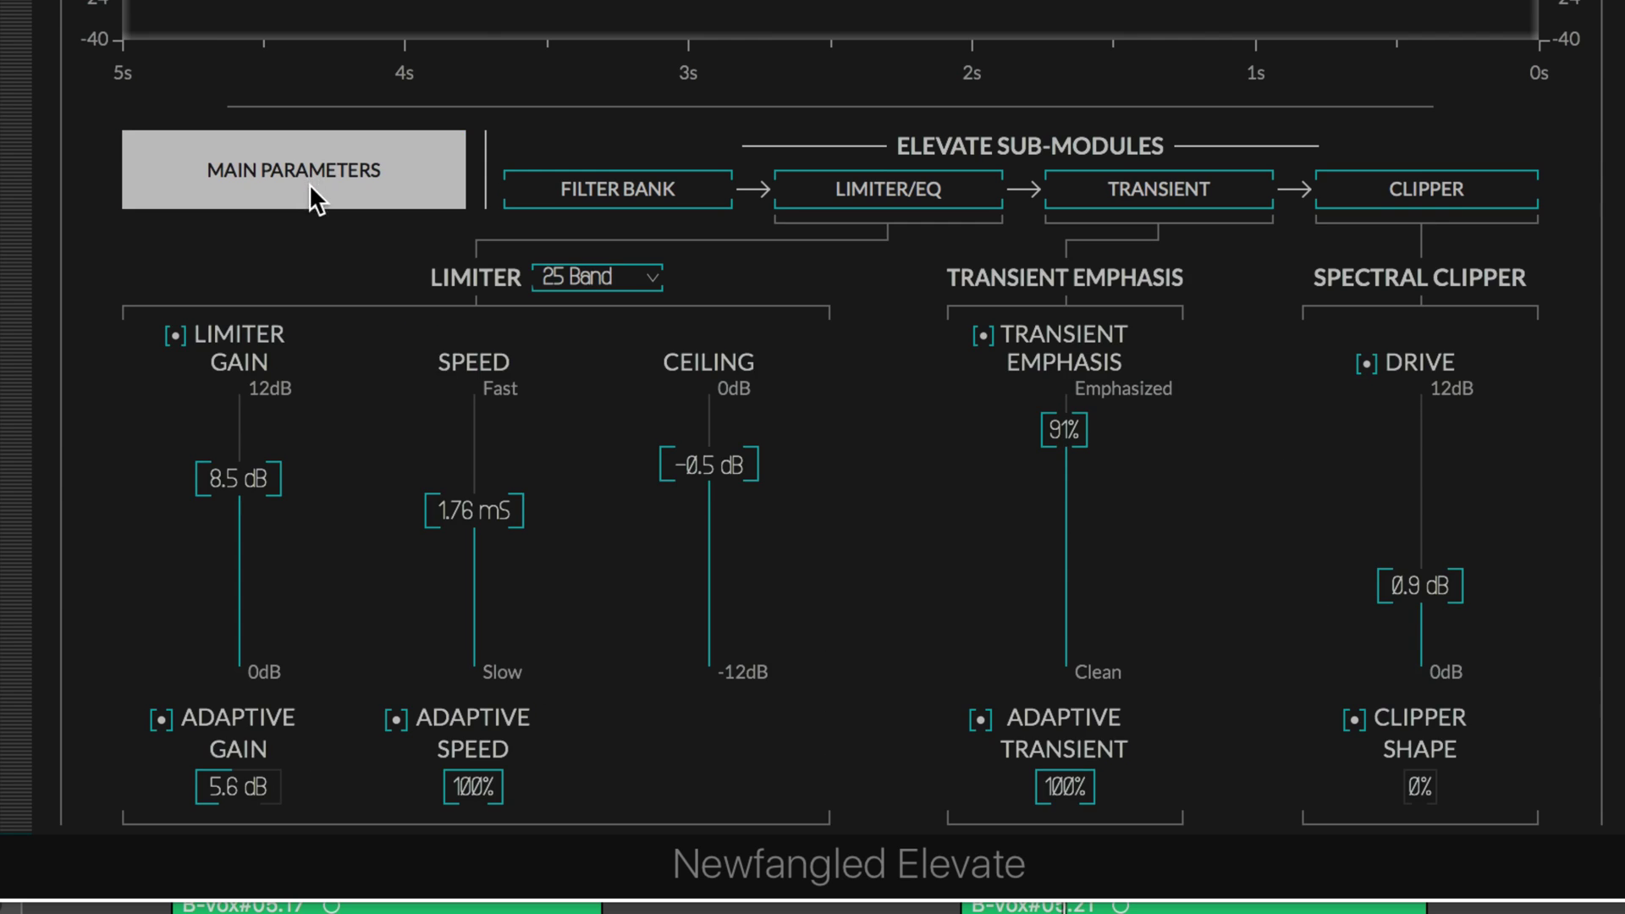